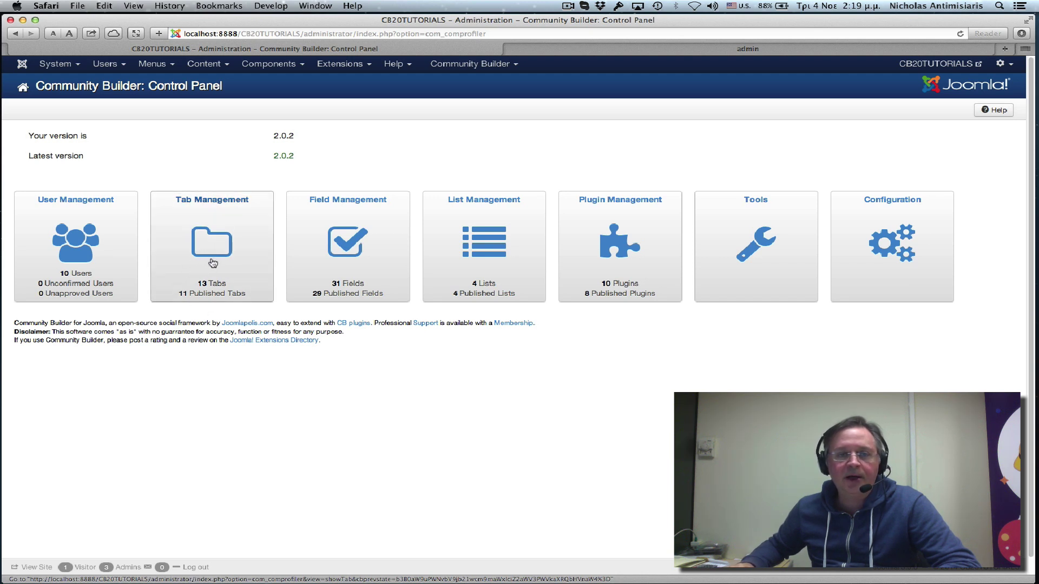
- Open Tab Management from the Community Builder menu
click(465, 70)
click(463, 110)
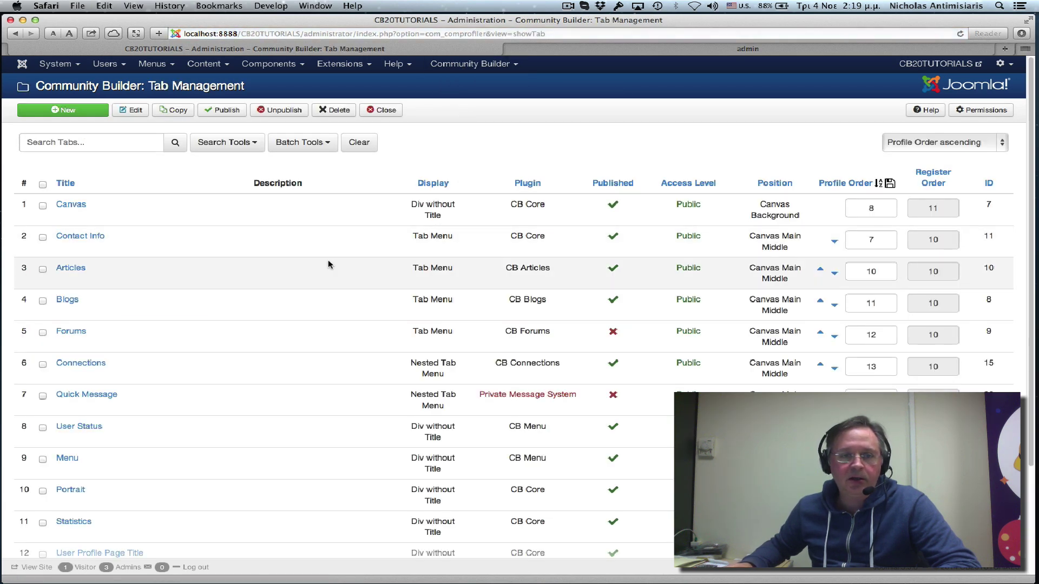
scroll(328, 260, down, 2)
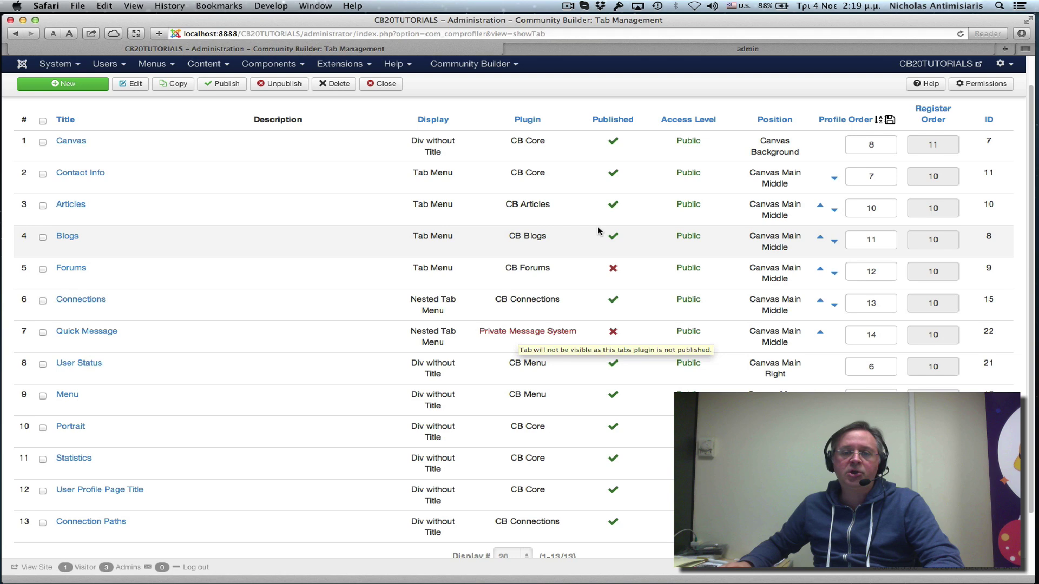
scroll(249, 195, up, 2)
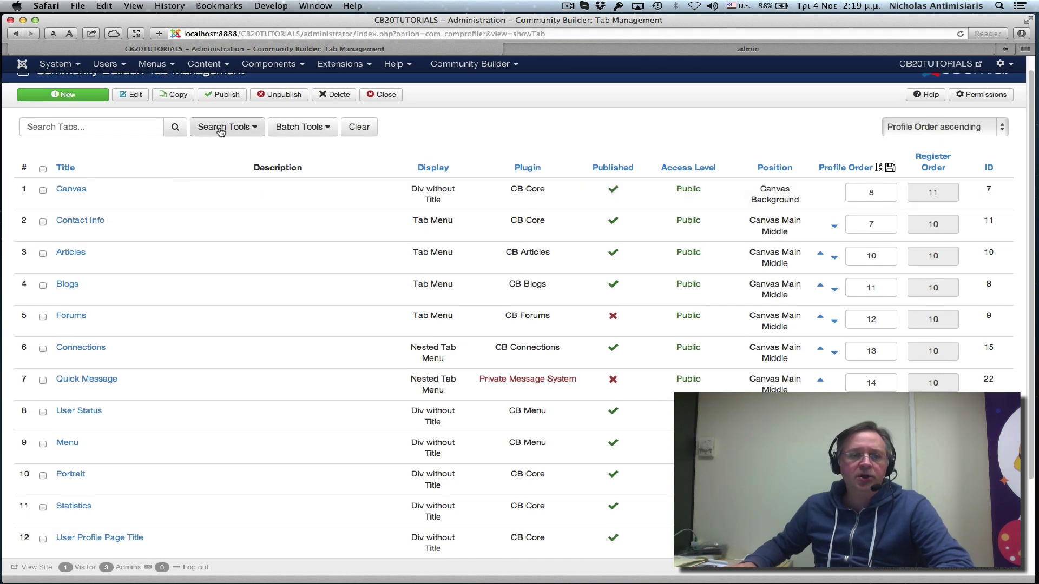
- Filter the tab list to show only unpublished tabs
click(236, 129)
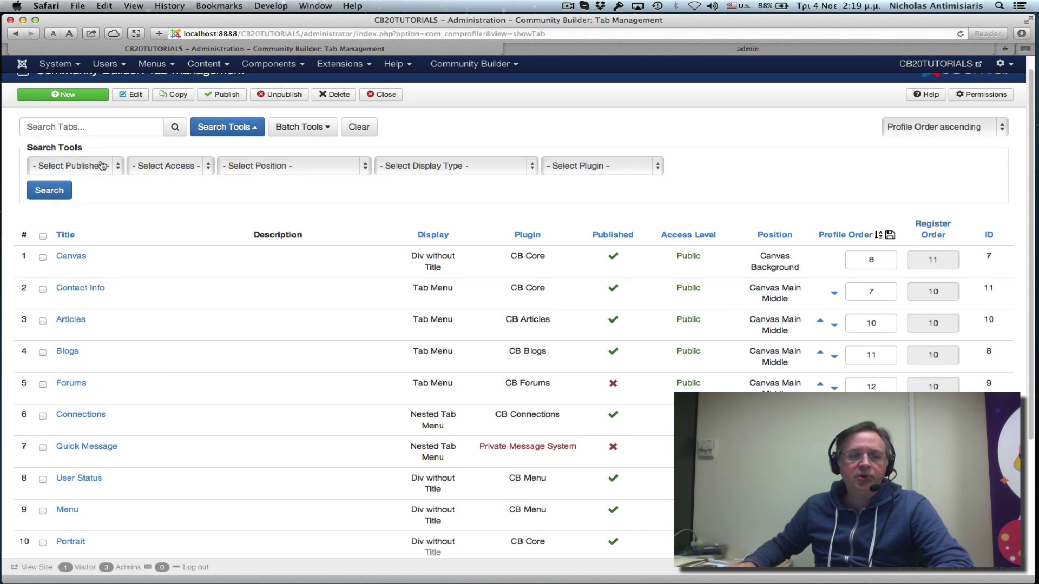
click(102, 166)
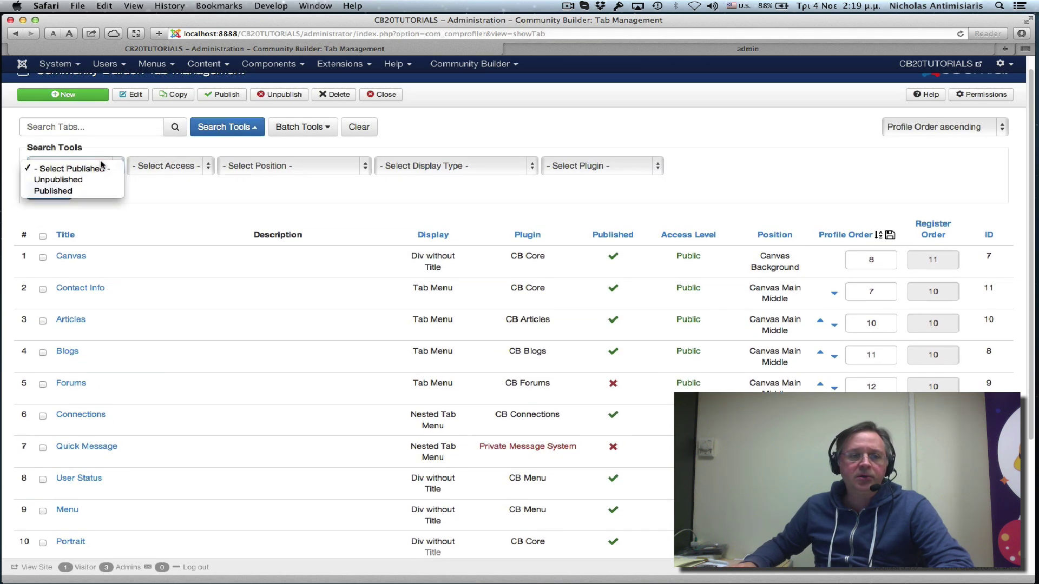
click(84, 184)
click(56, 192)
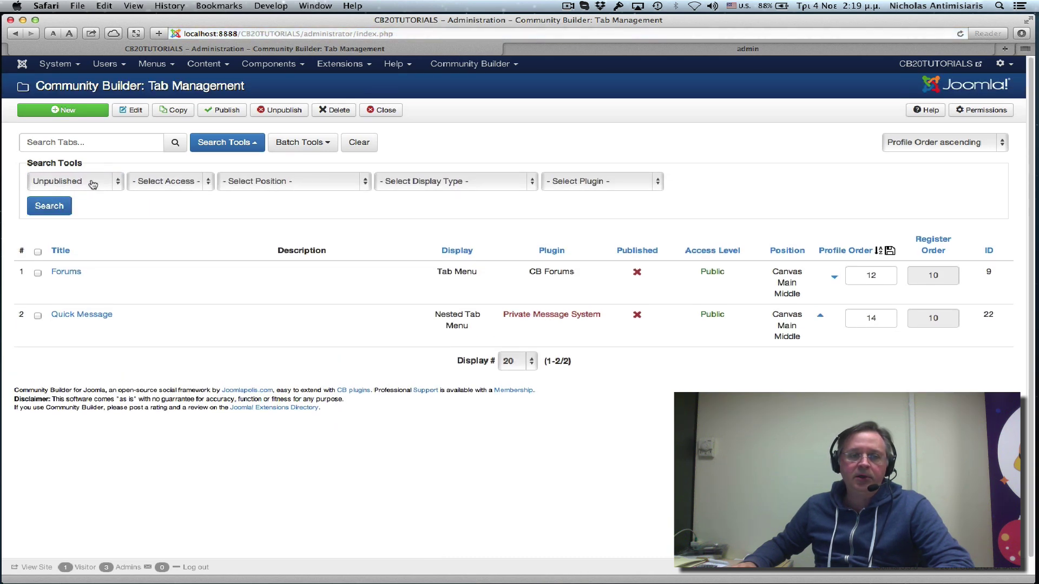
- Switch the filter to Published and review the 11 published tabs
click(93, 185)
click(51, 193)
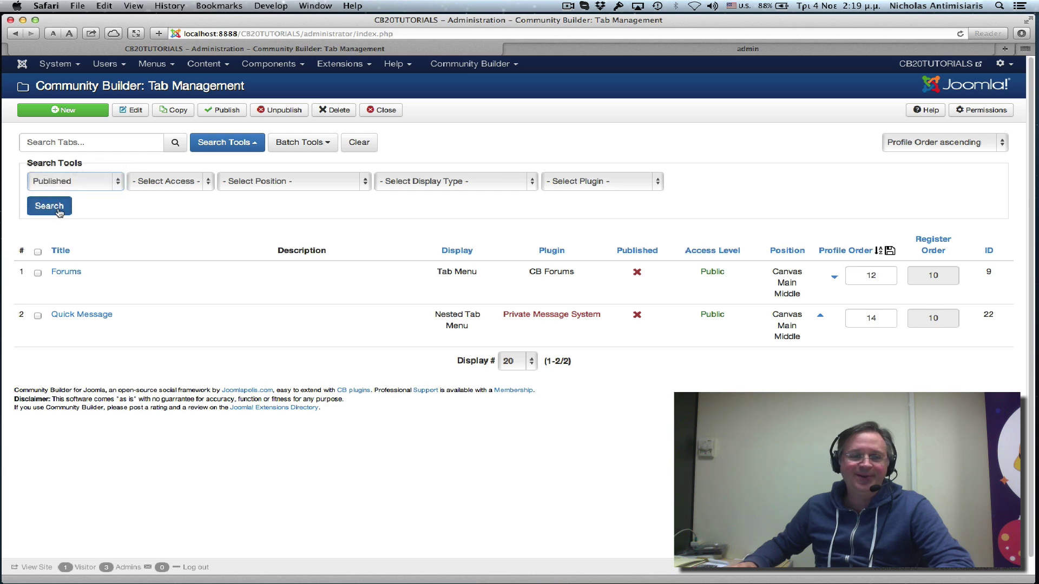
click(58, 209)
scroll(157, 287, down, 3)
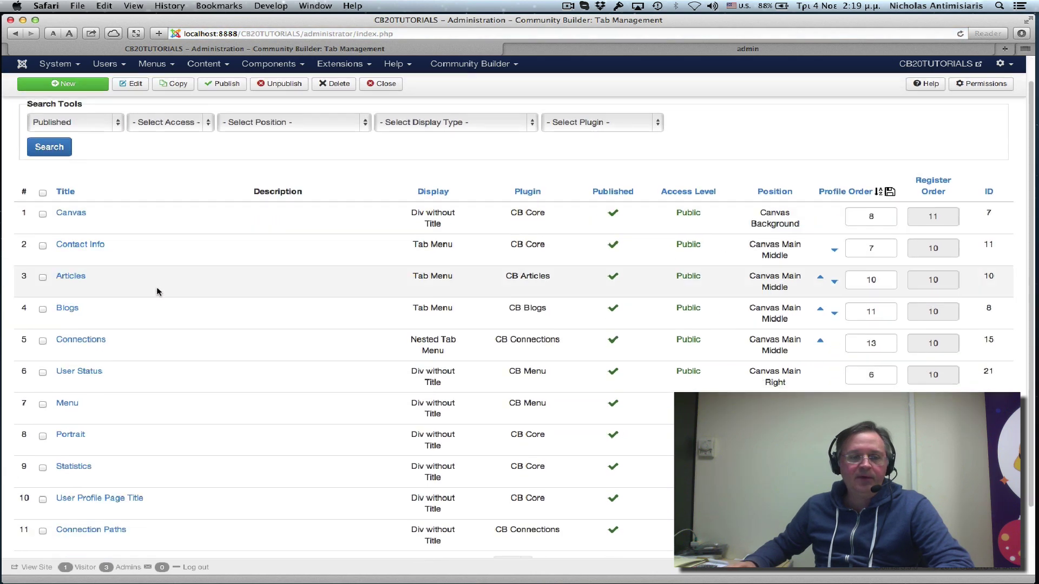
scroll(139, 457, up, 1)
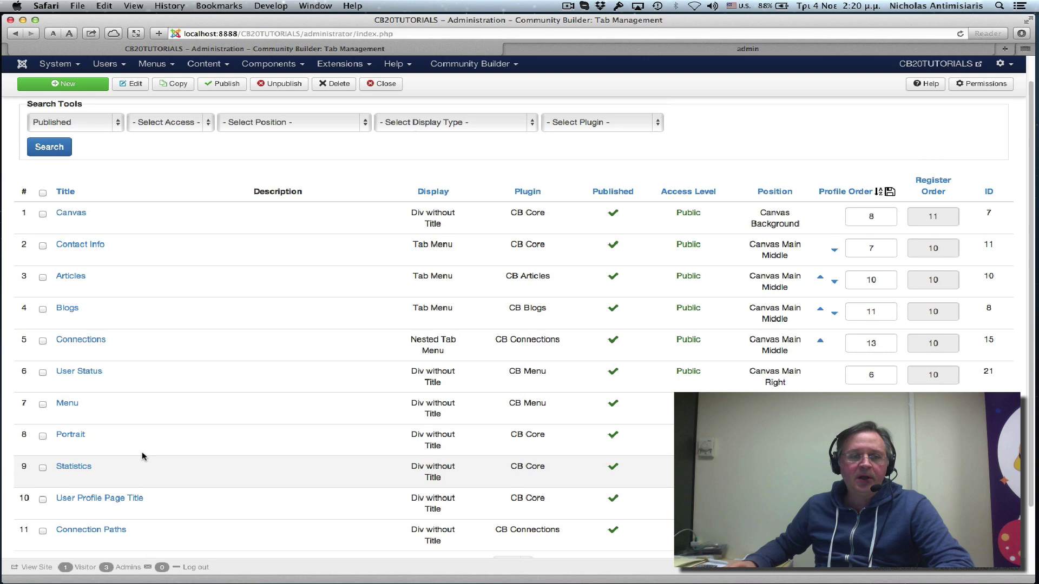
scroll(389, 276, down, 1)
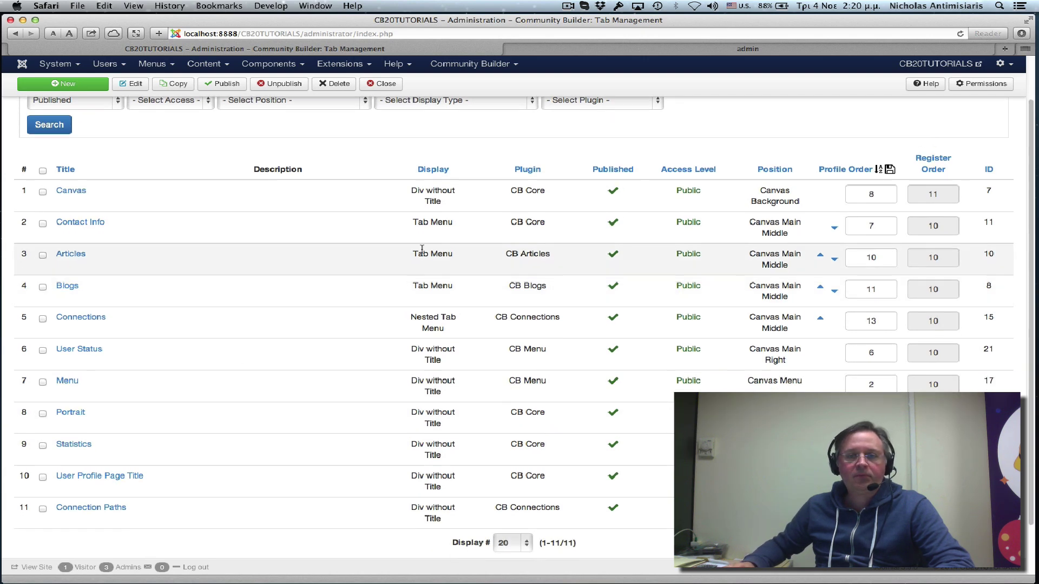
click(640, 51)
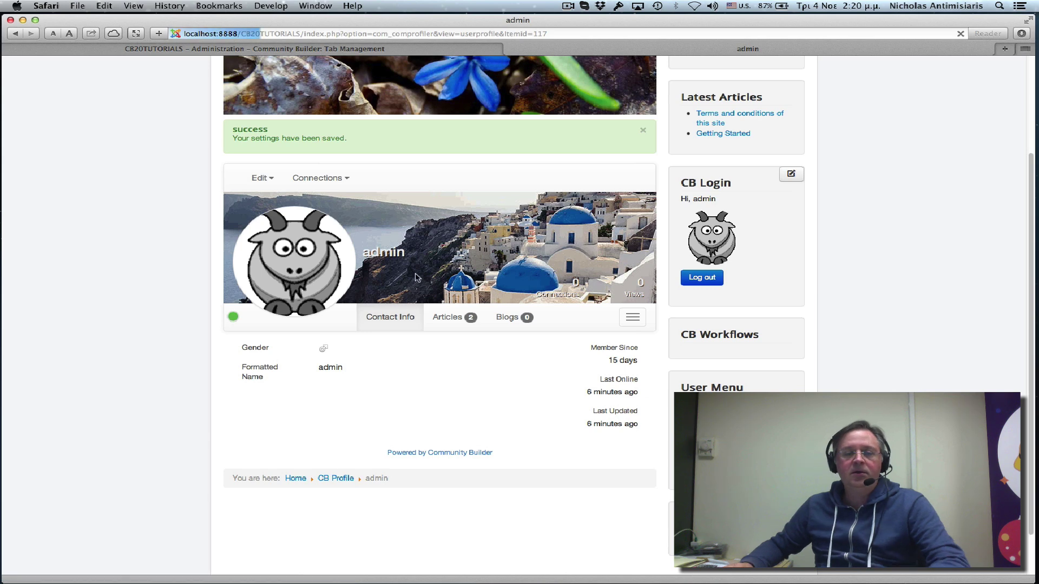
scroll(184, 303, down, 2)
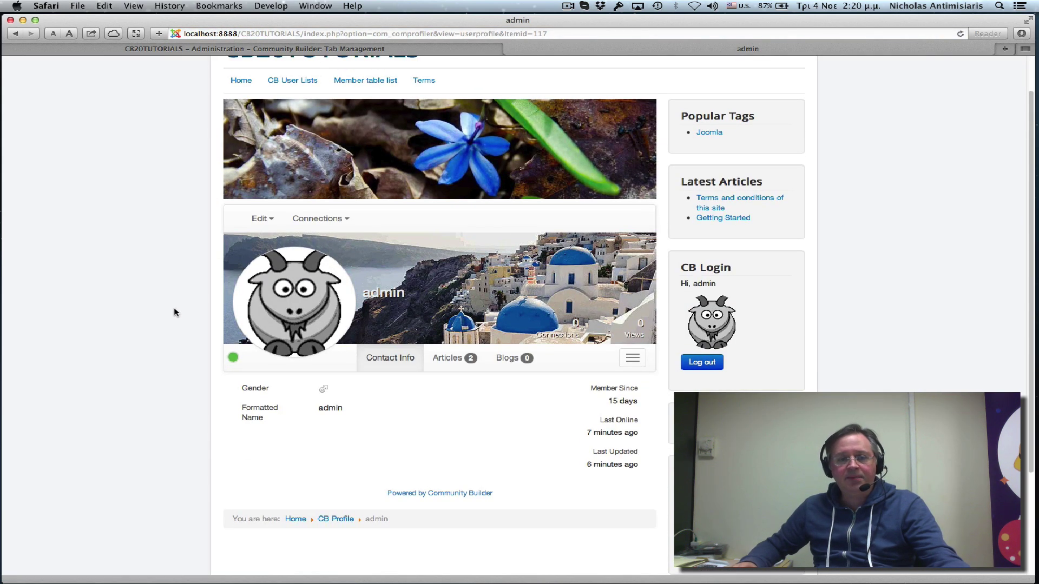
click(198, 49)
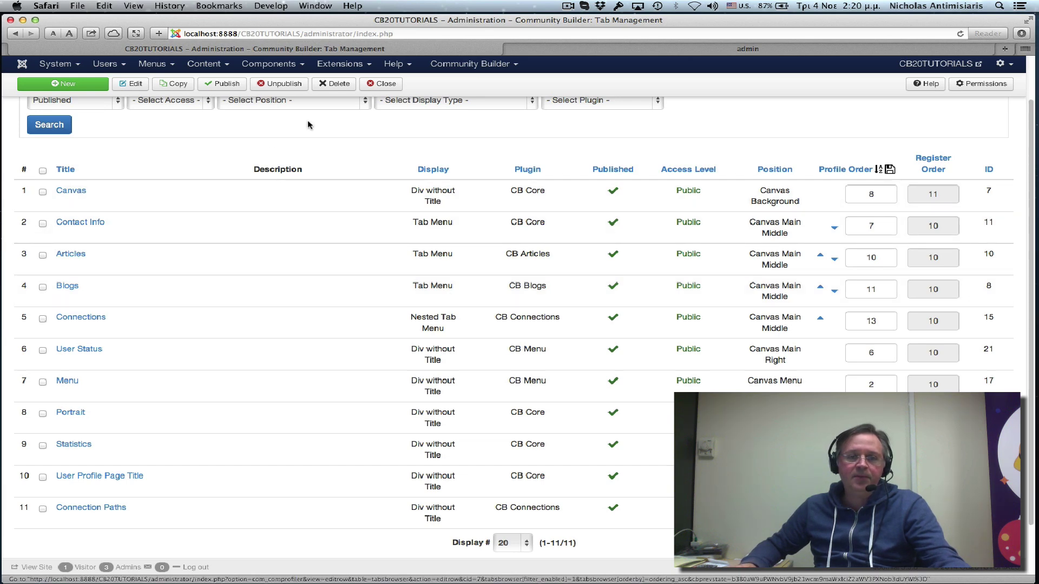
click(601, 50)
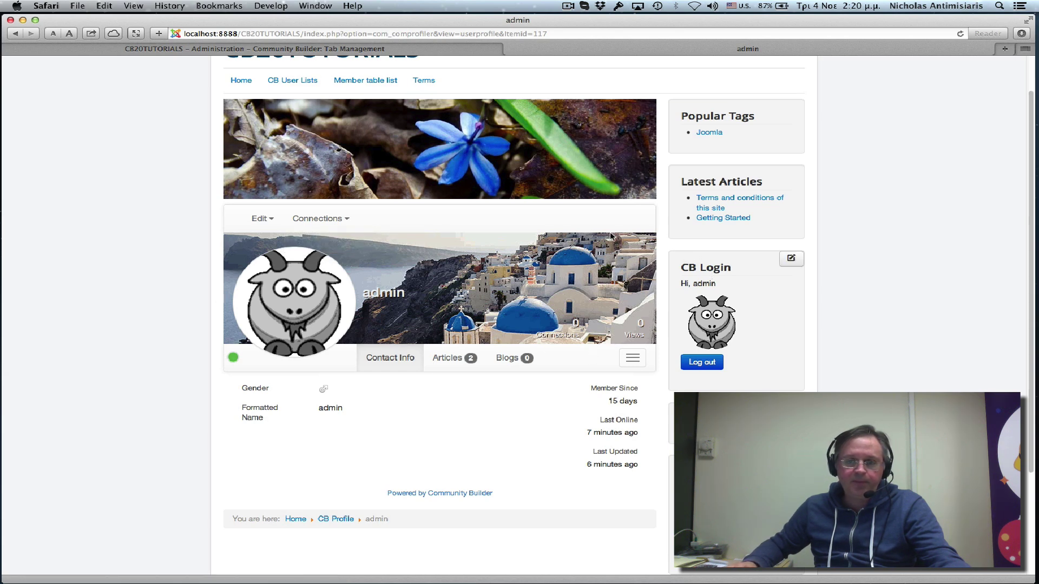
mouse_move(402, 138)
click(284, 50)
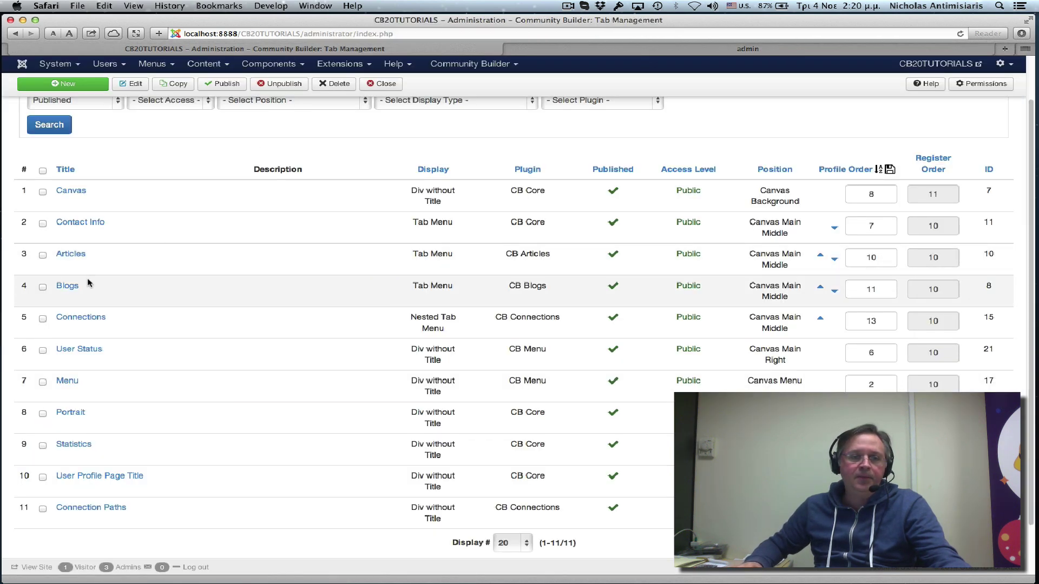
click(667, 52)
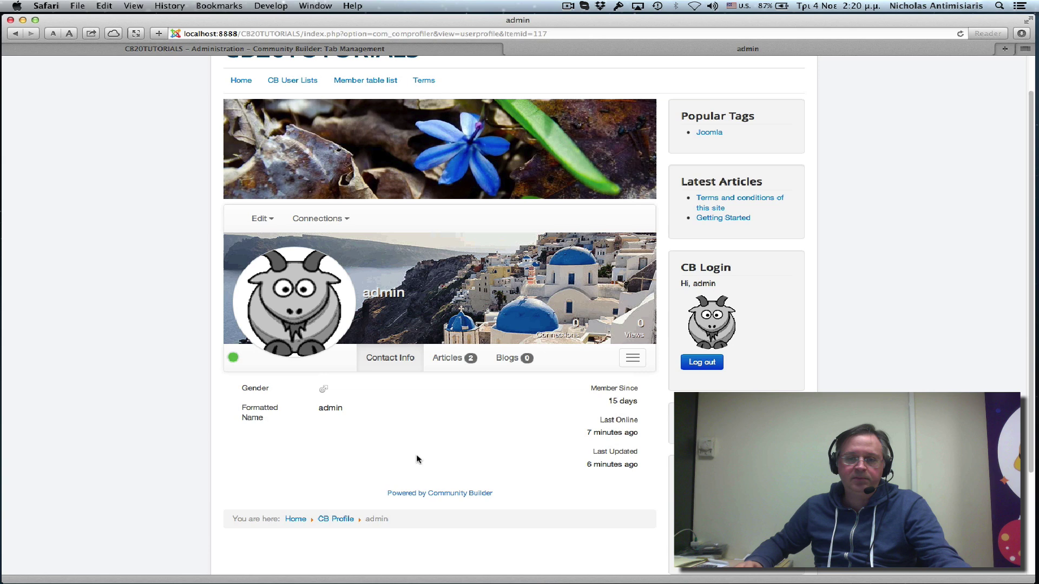
click(304, 49)
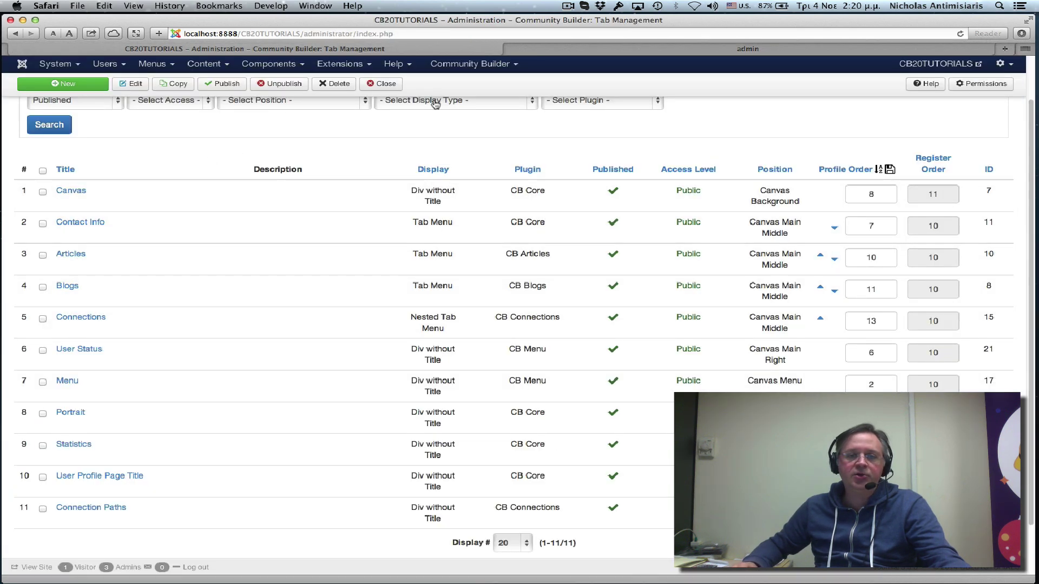
click(573, 50)
click(453, 359)
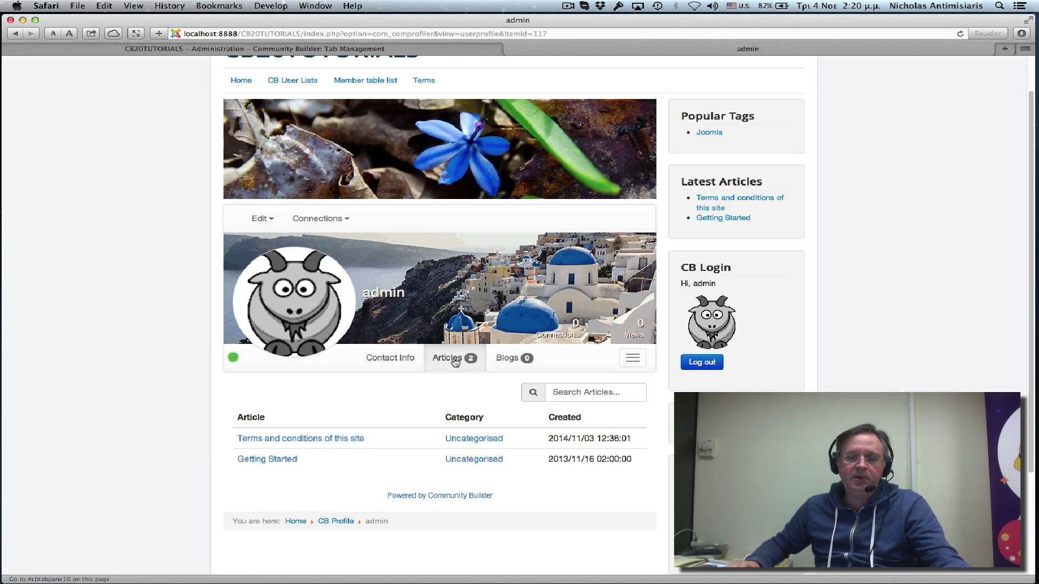
click(507, 360)
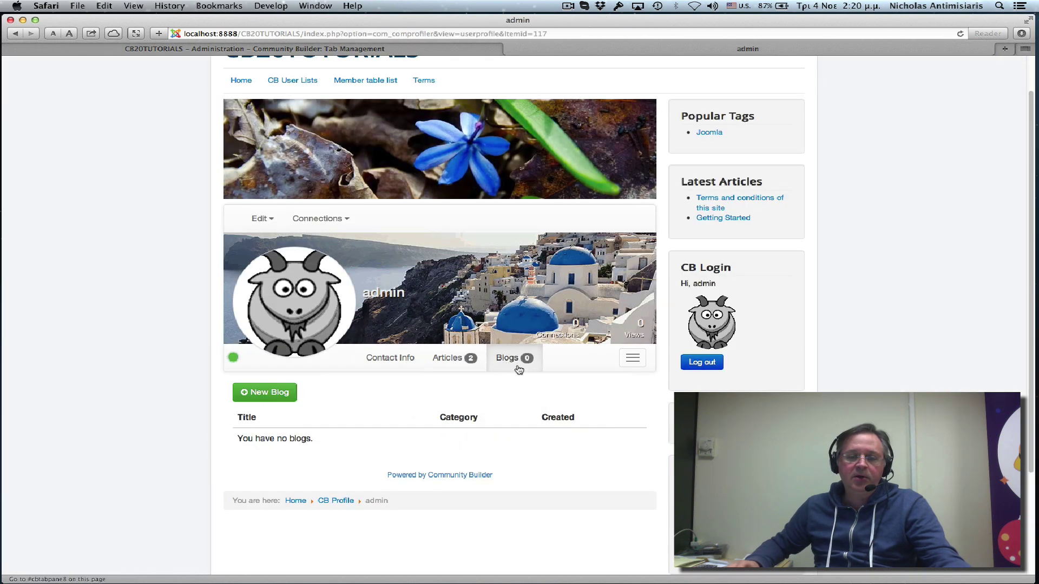
click(327, 219)
click(632, 358)
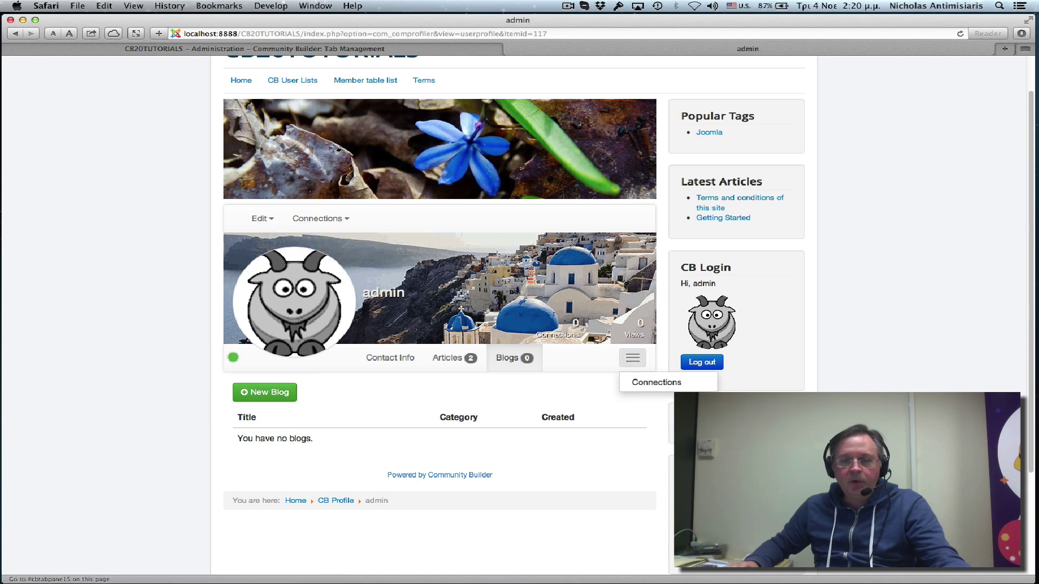
click(647, 385)
click(636, 362)
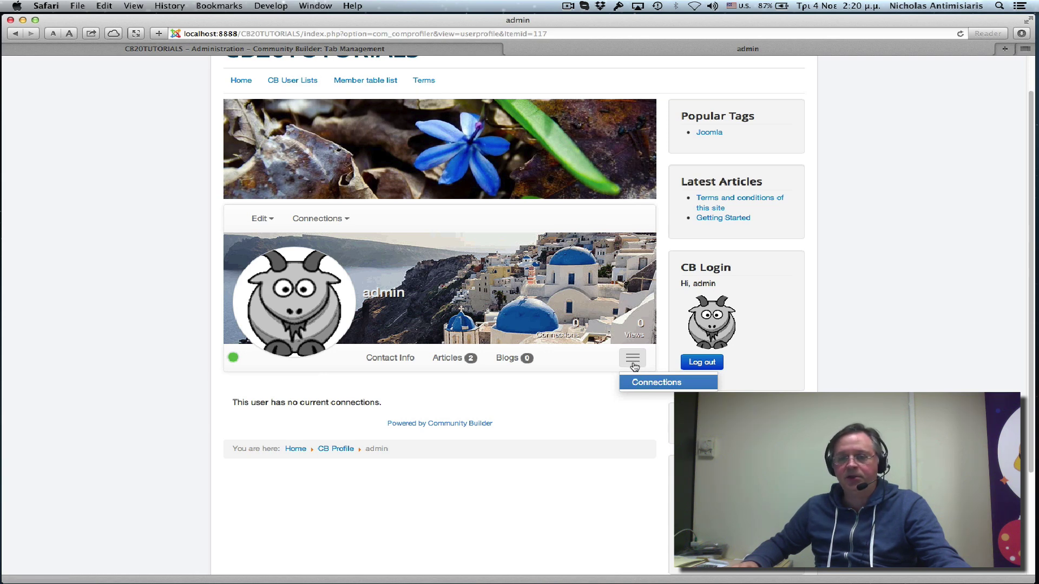
click(633, 359)
click(372, 49)
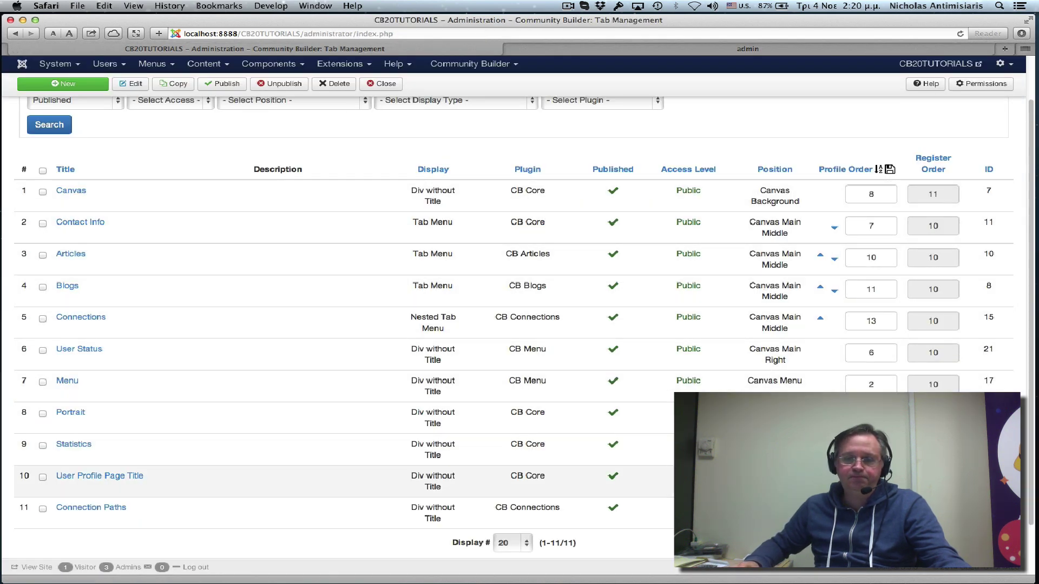
- Review the tabs' display types and positions, comparing them with the front-end profile
scroll(465, 438, down, 1)
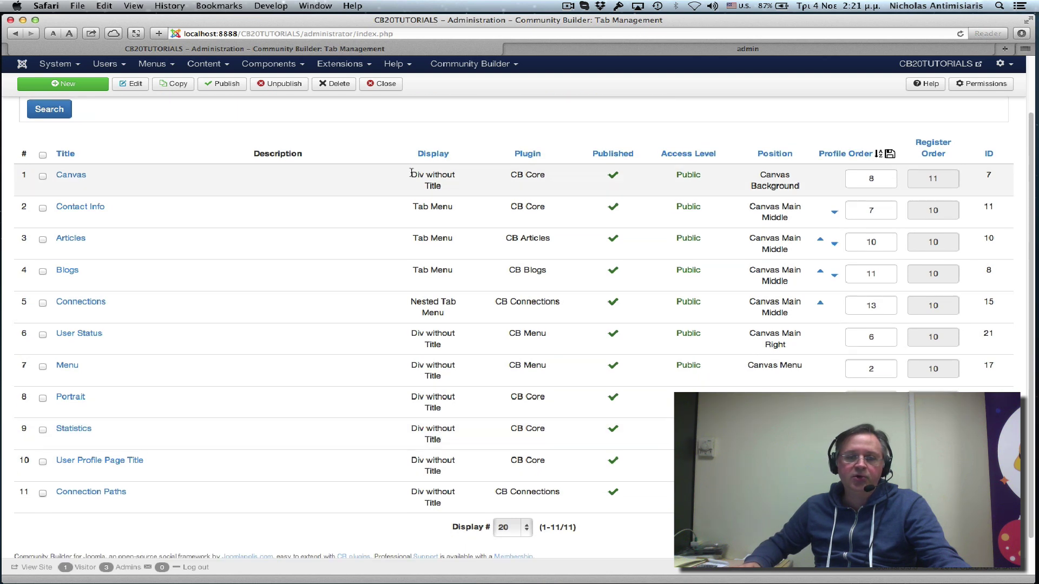
scroll(169, 308, up, 1)
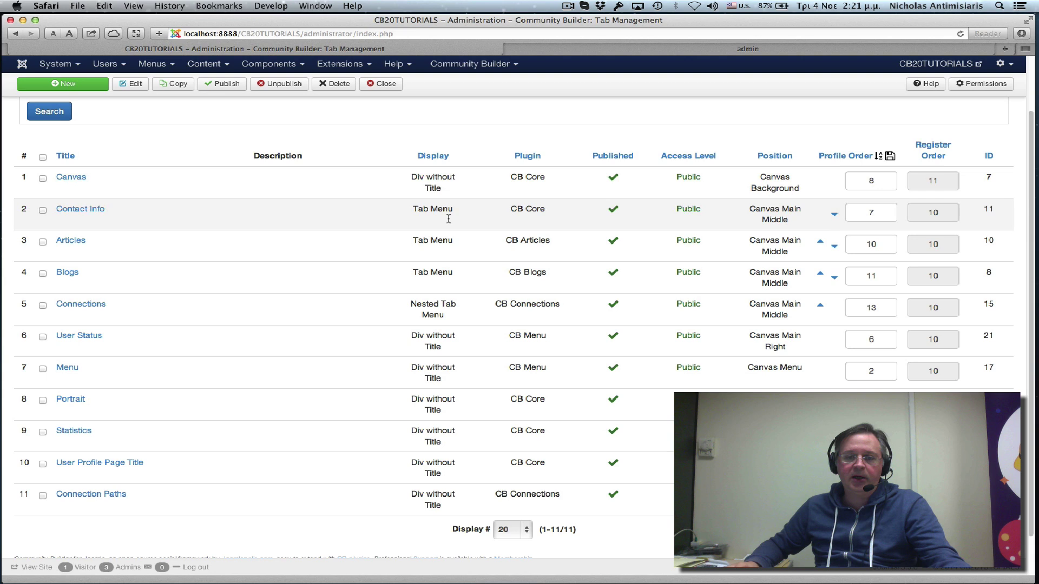
scroll(438, 309, down, 1)
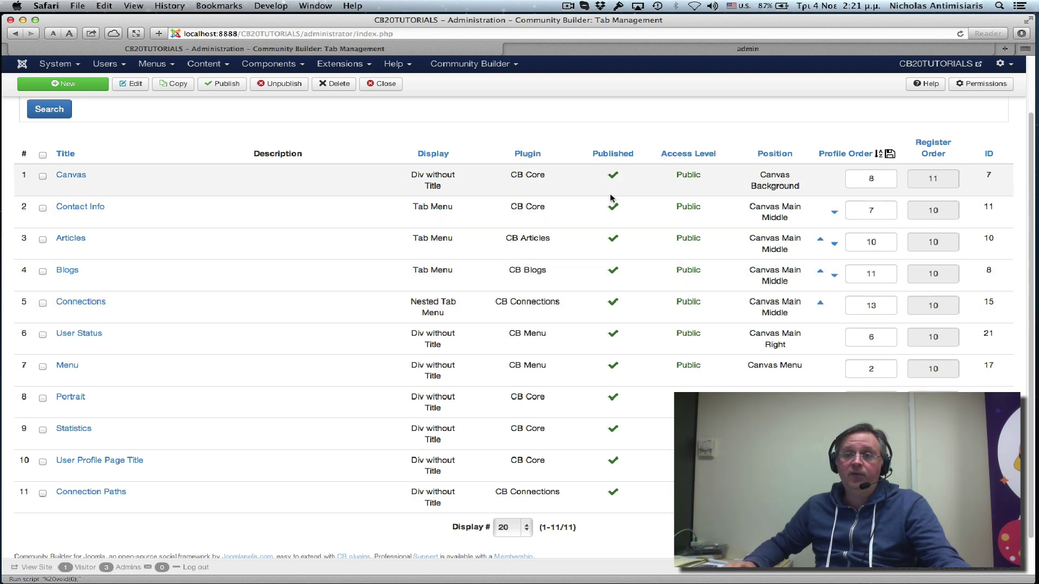
click(647, 53)
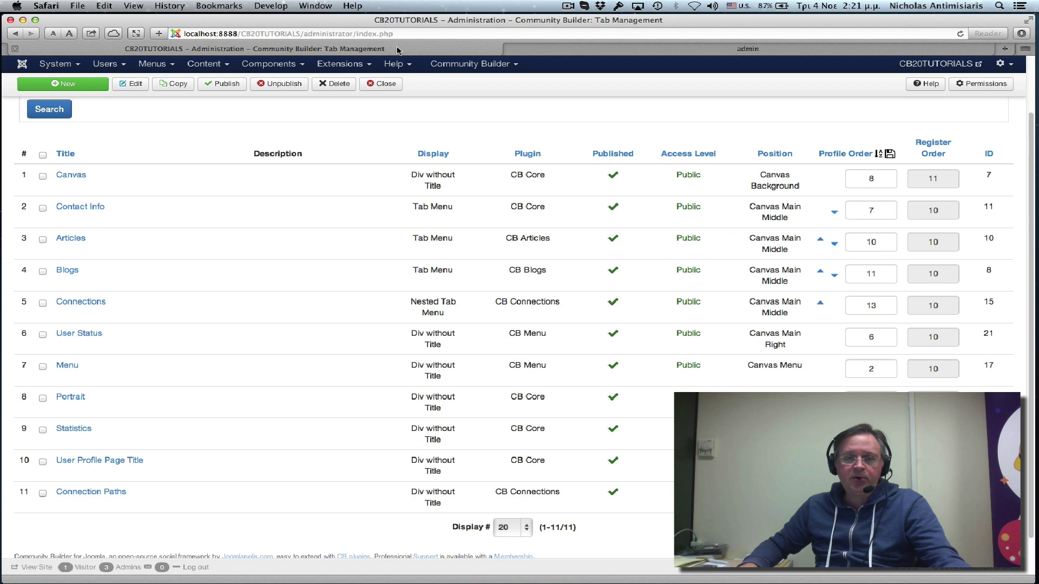
click(394, 50)
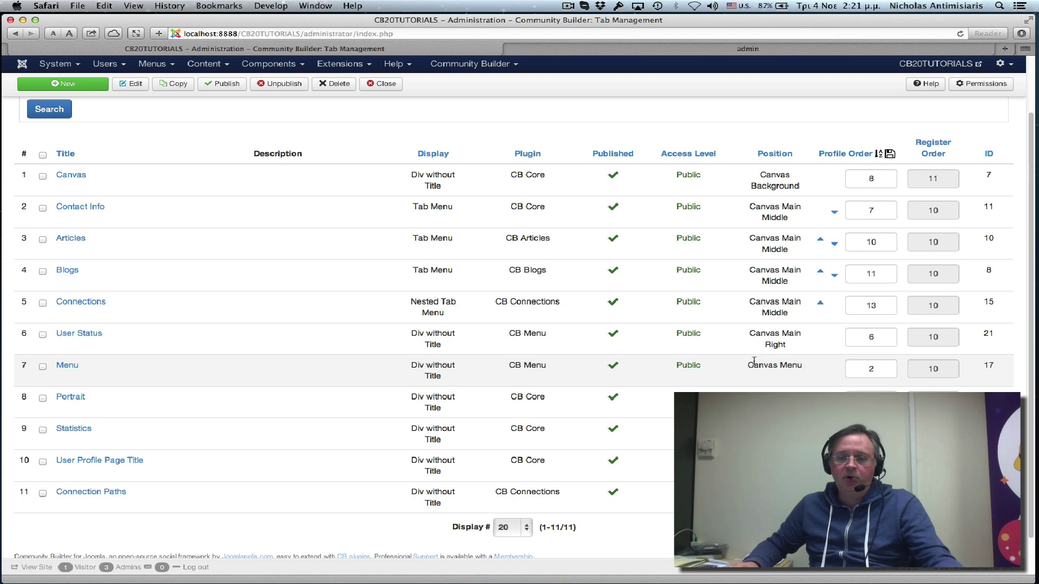
scroll(281, 363, up, 4)
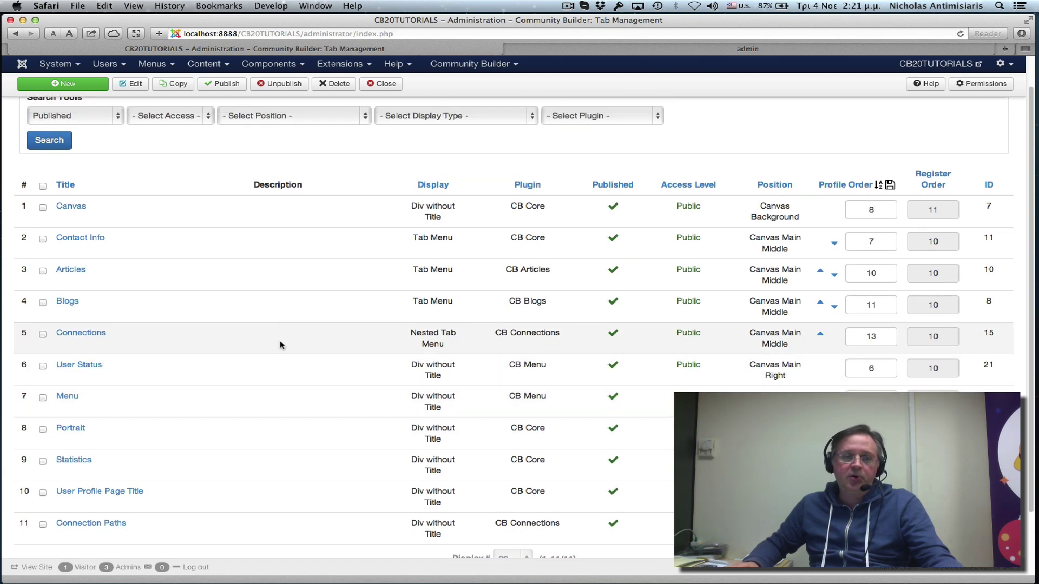
- Create a new profile tab titled 'Additional Info' and save and close it
click(62, 114)
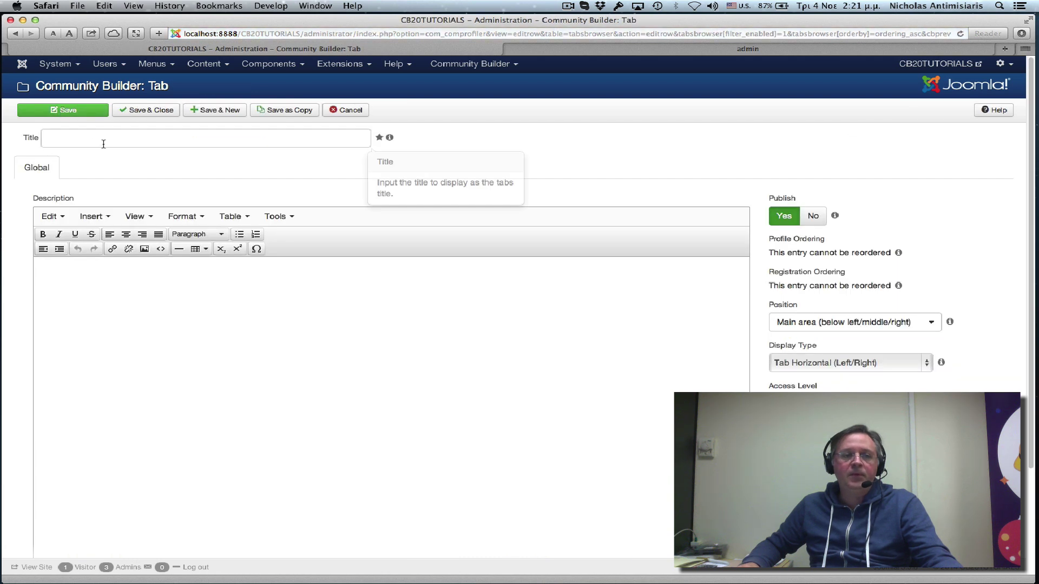
click(92, 134)
text(Additional Info)
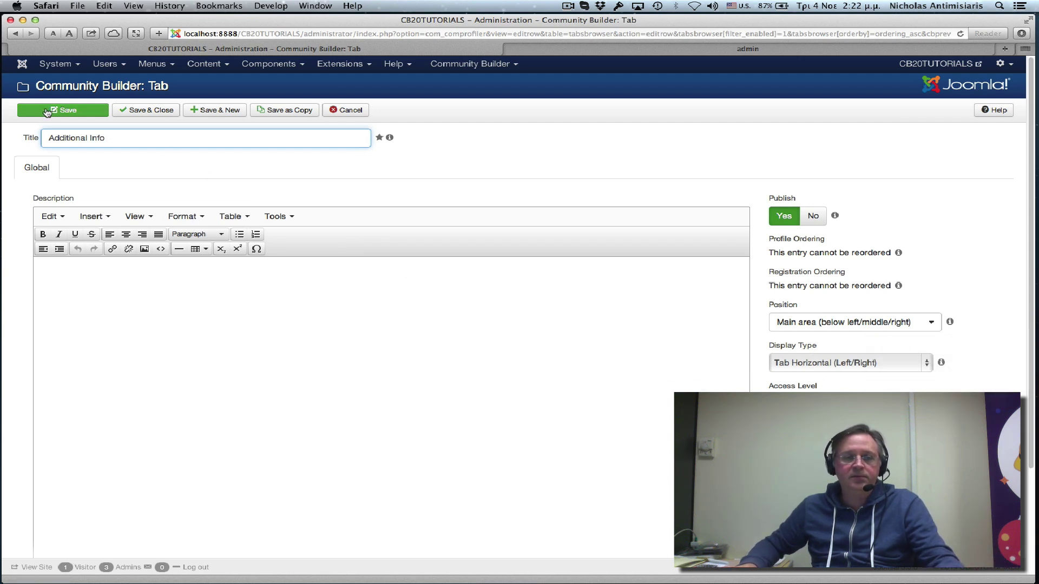
click(135, 111)
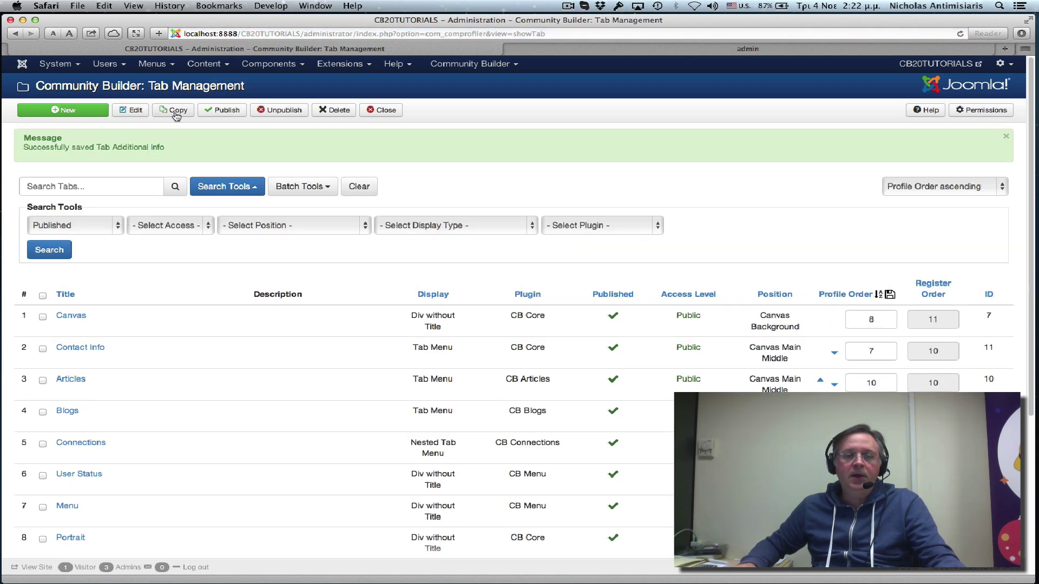
- In Field Management, search the field list for 'gender'
click(440, 67)
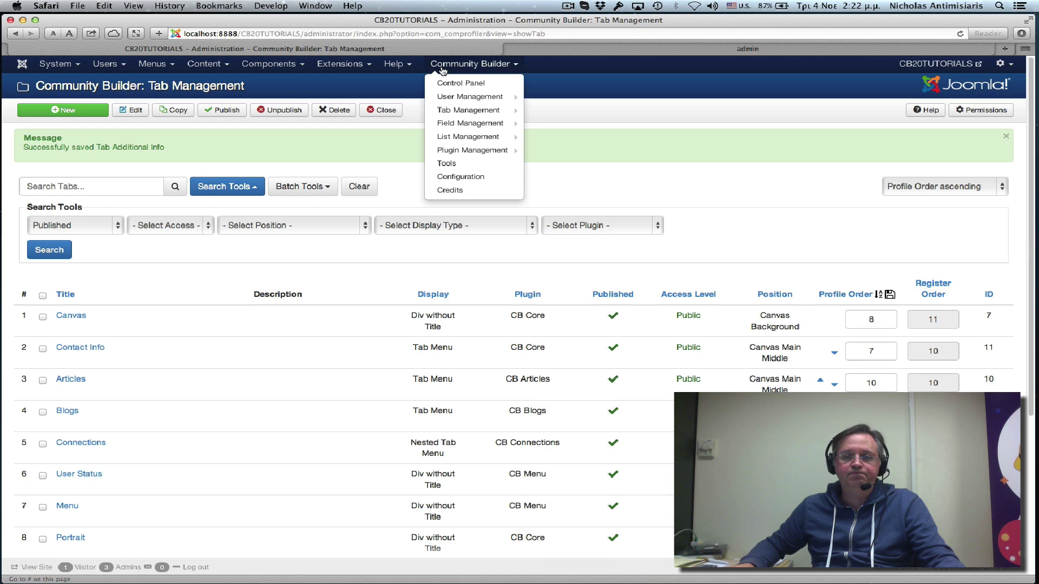
click(461, 125)
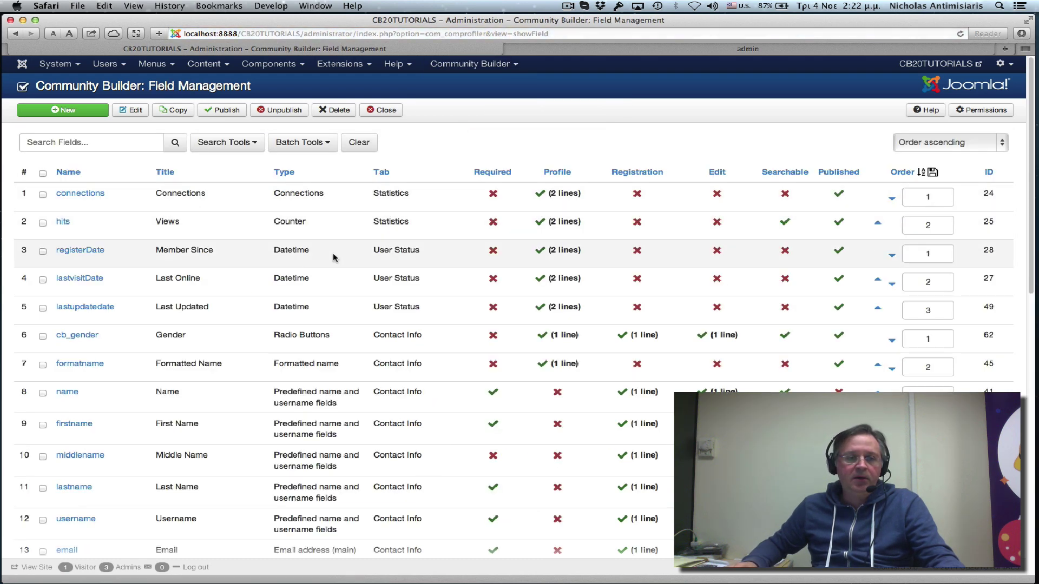
scroll(189, 328, down, 5)
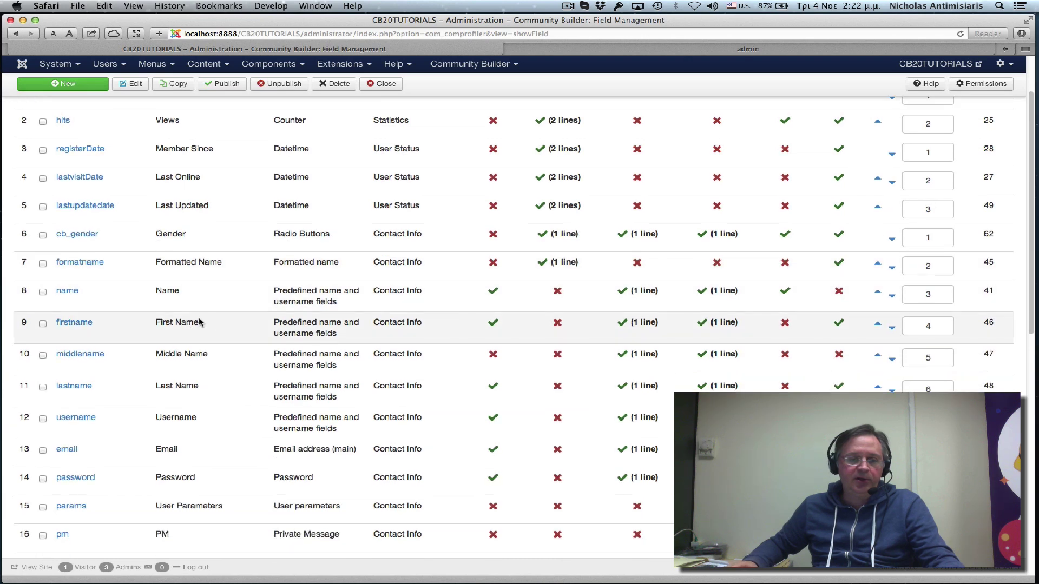
scroll(167, 332, down, 4)
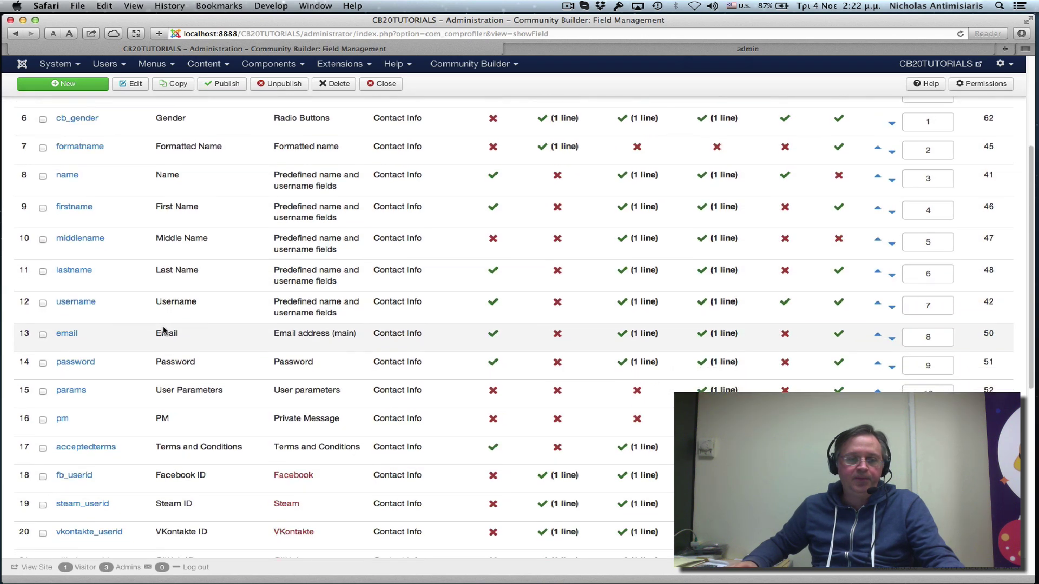
scroll(164, 331, down, 1)
scroll(164, 331, down, 5)
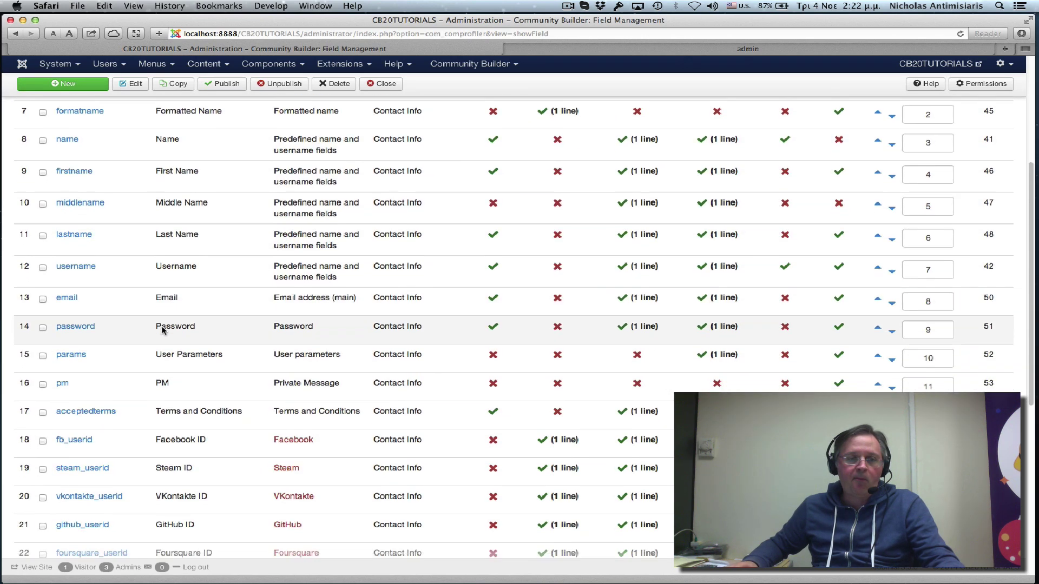
scroll(161, 331, up, 15)
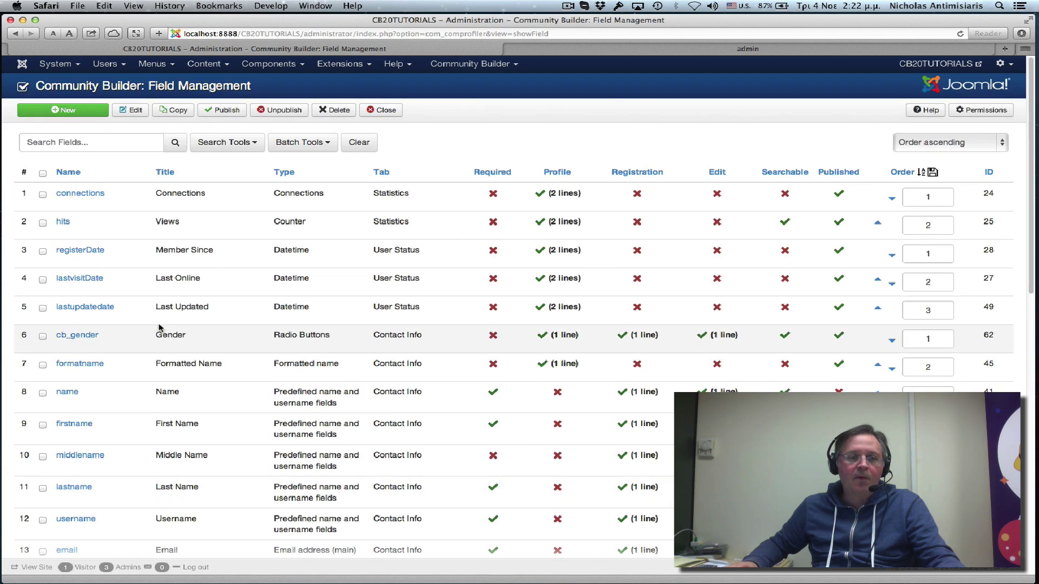
click(81, 143)
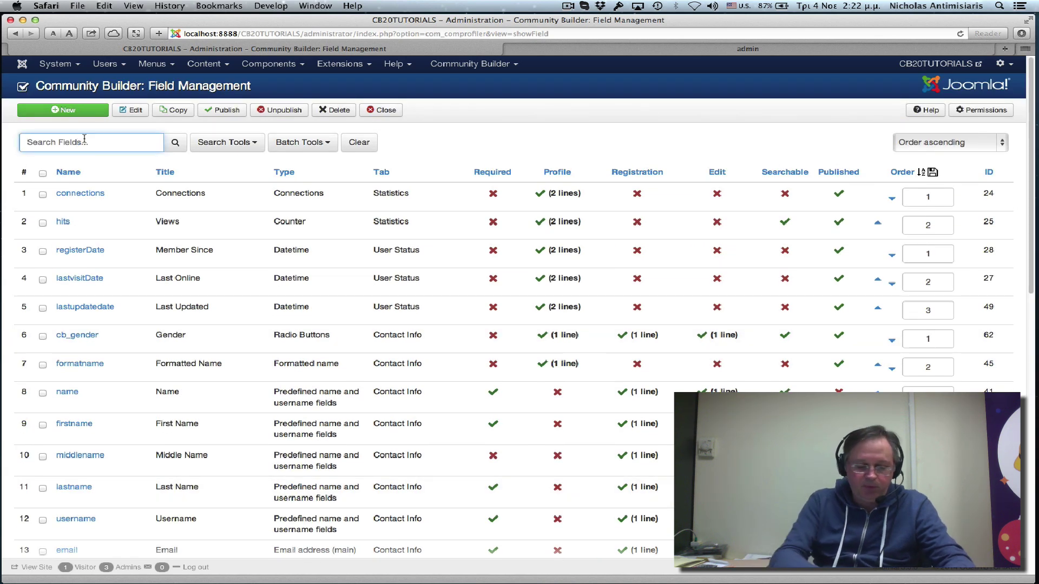
text(gender)
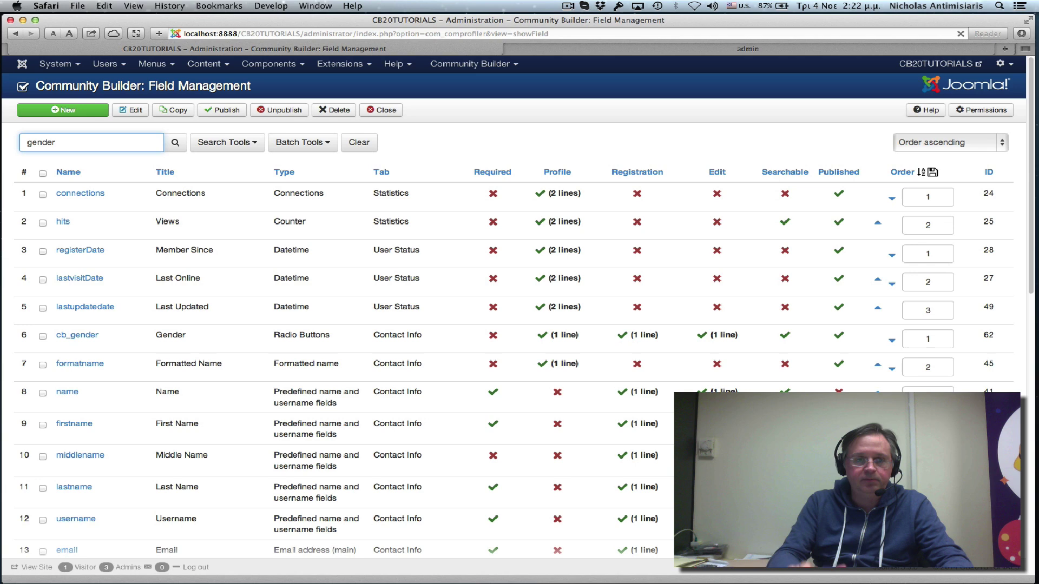
key(Return)
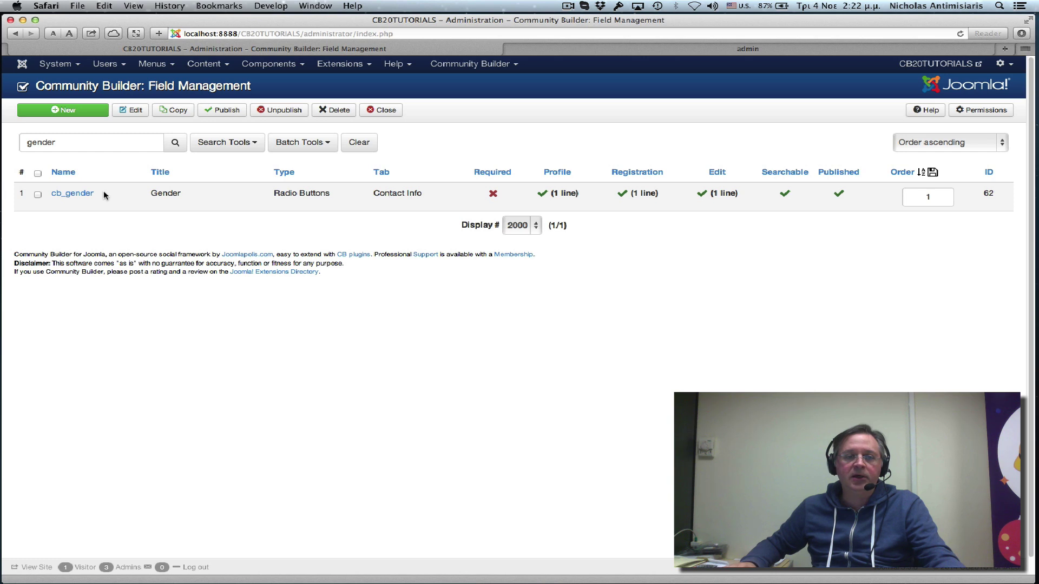
- Assign the cb_gender field to the Additional Info tab and save and close
click(71, 197)
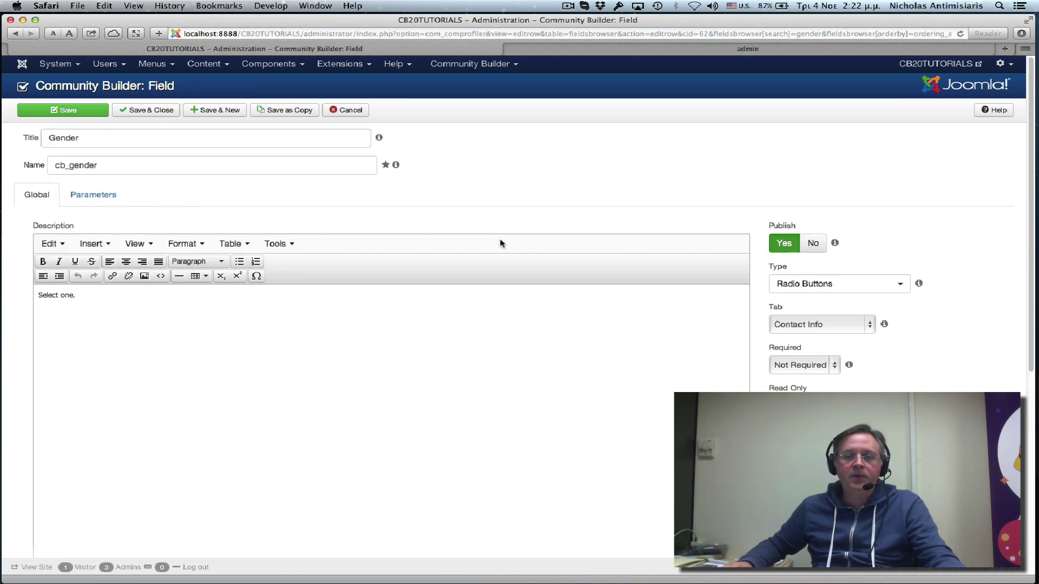
click(839, 325)
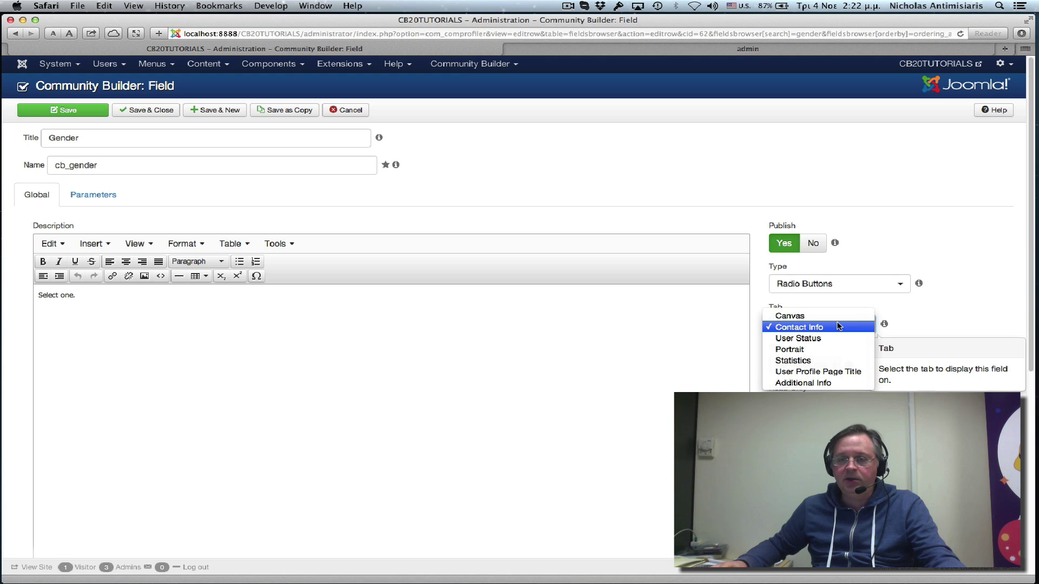
click(834, 383)
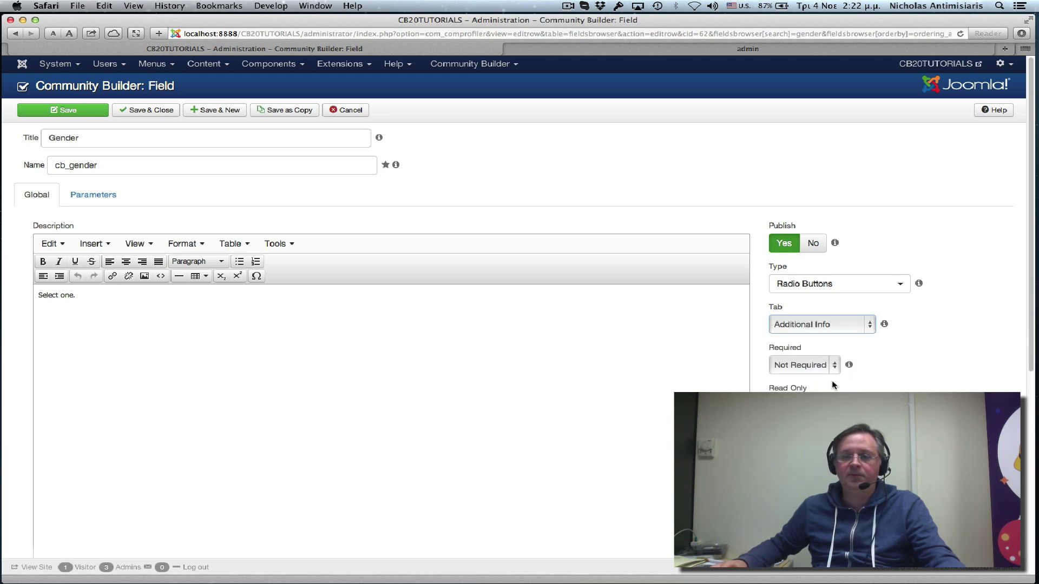
click(137, 112)
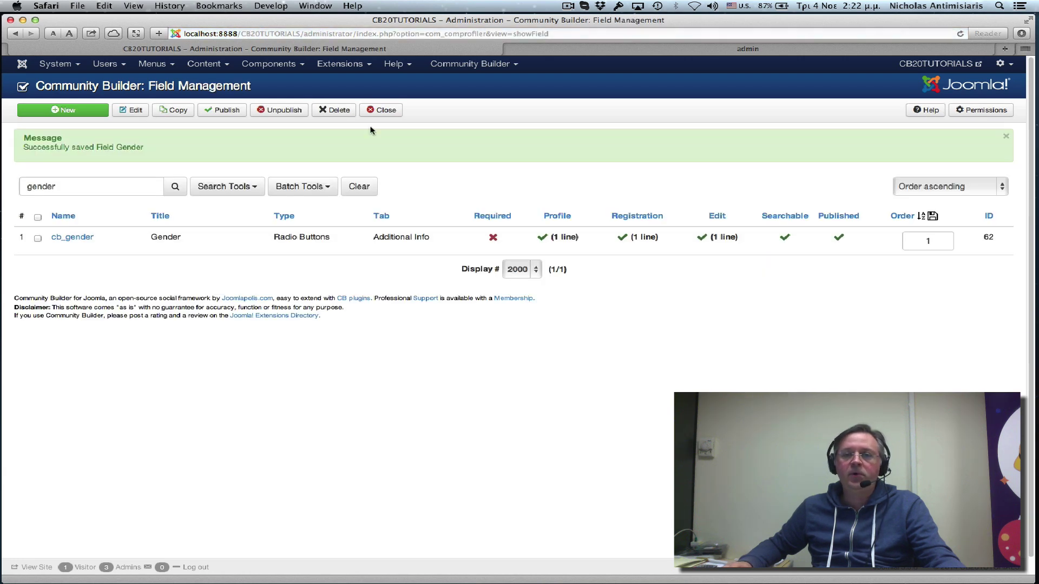
- Reload the front-end profile to see Gender under the new Additional Info tab
click(628, 51)
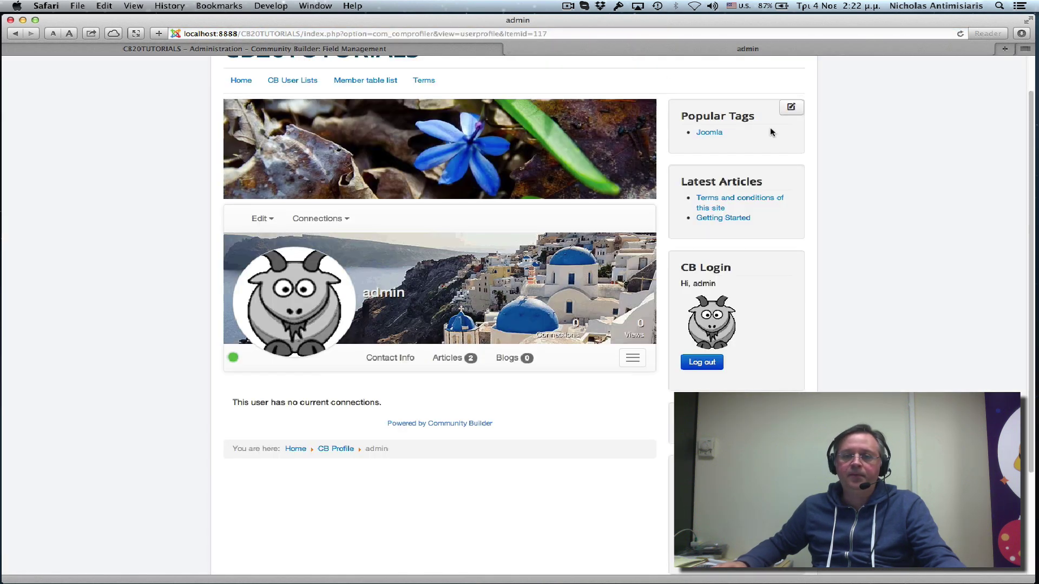
click(961, 33)
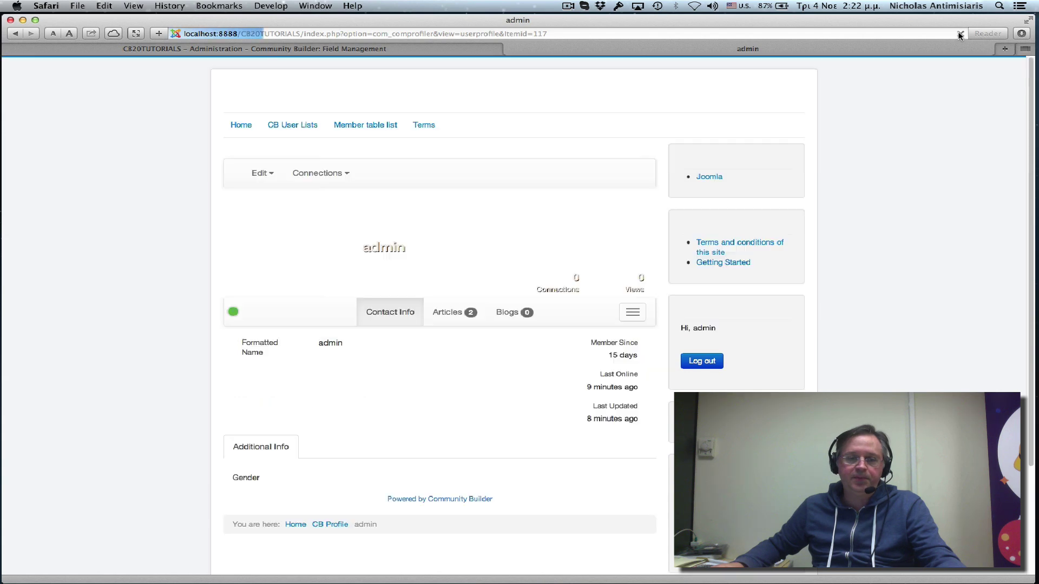
scroll(323, 264, down, 5)
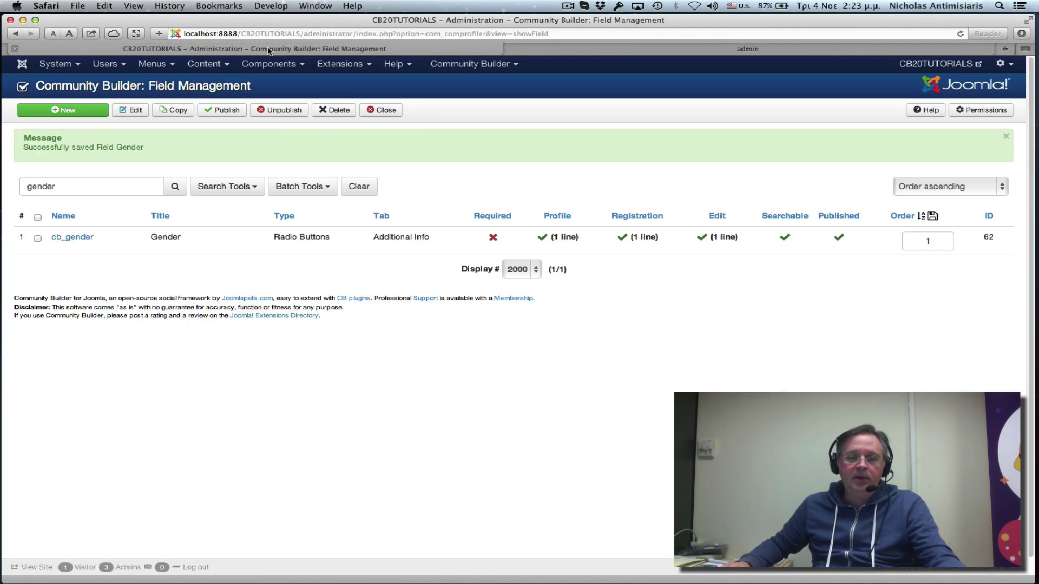
- Back in the admin, open Tab Management and scroll to the new Additional Info row
click(271, 50)
click(470, 64)
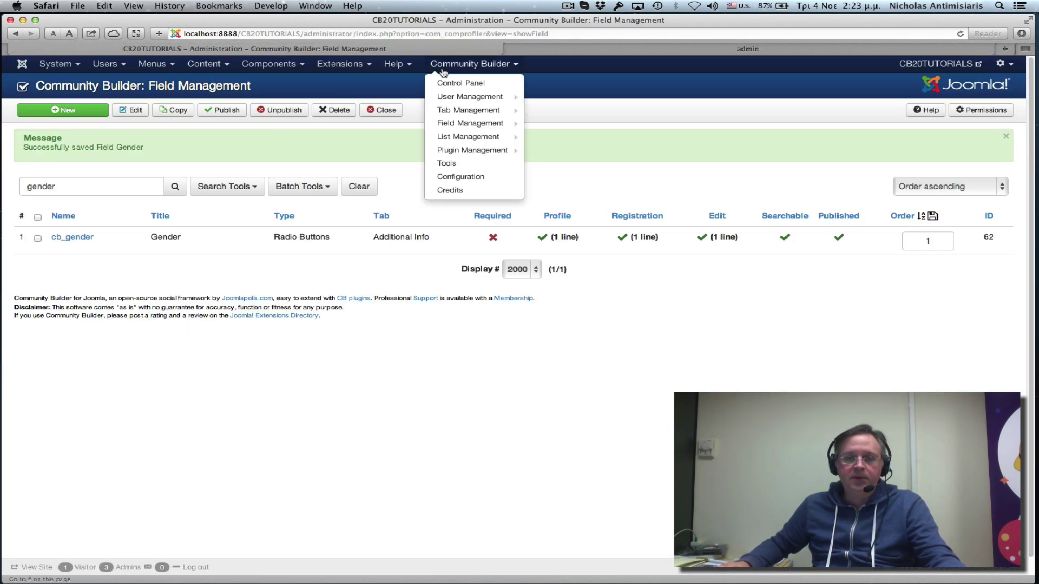
click(461, 112)
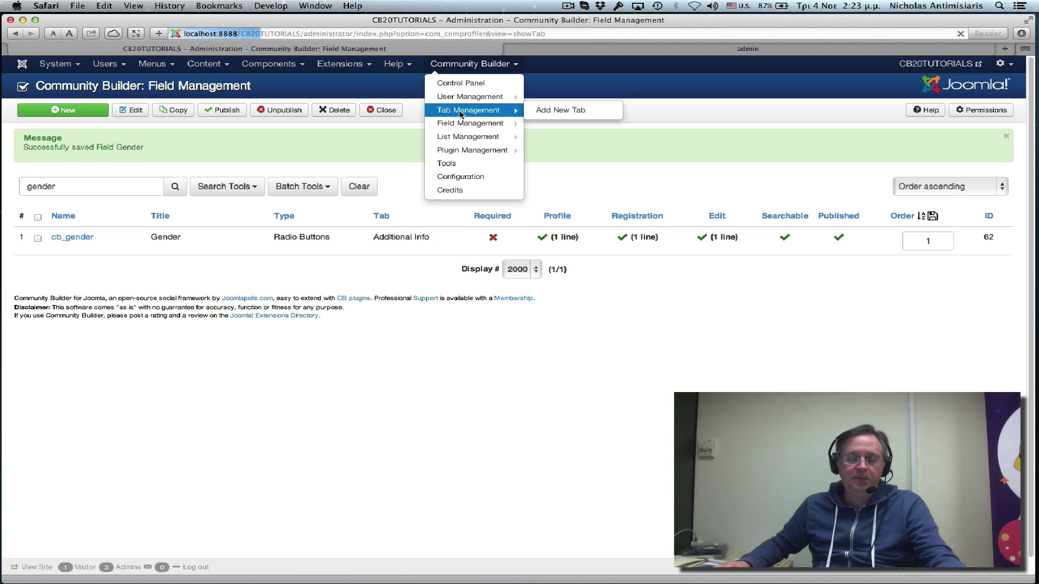
scroll(290, 301, down, 5)
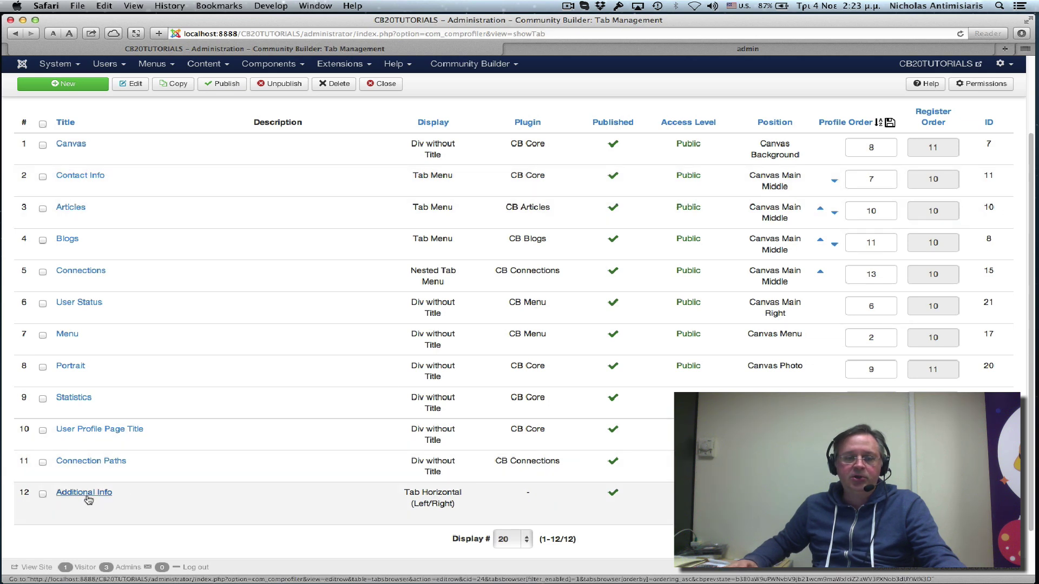
- Set Additional Info to Canvas Main Middle position with Tab Menu display, and save
click(86, 493)
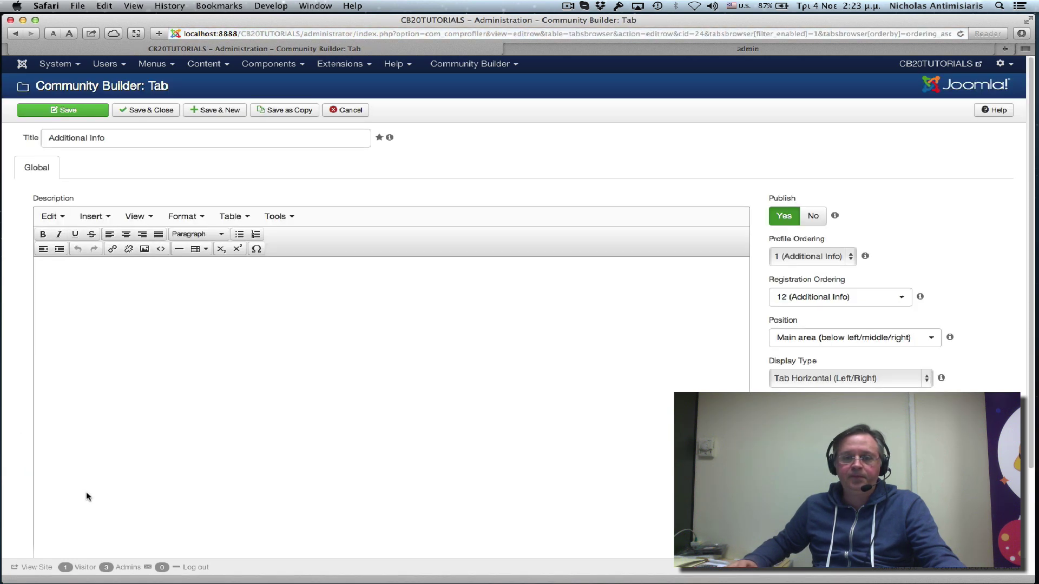
scroll(922, 267, down, 1)
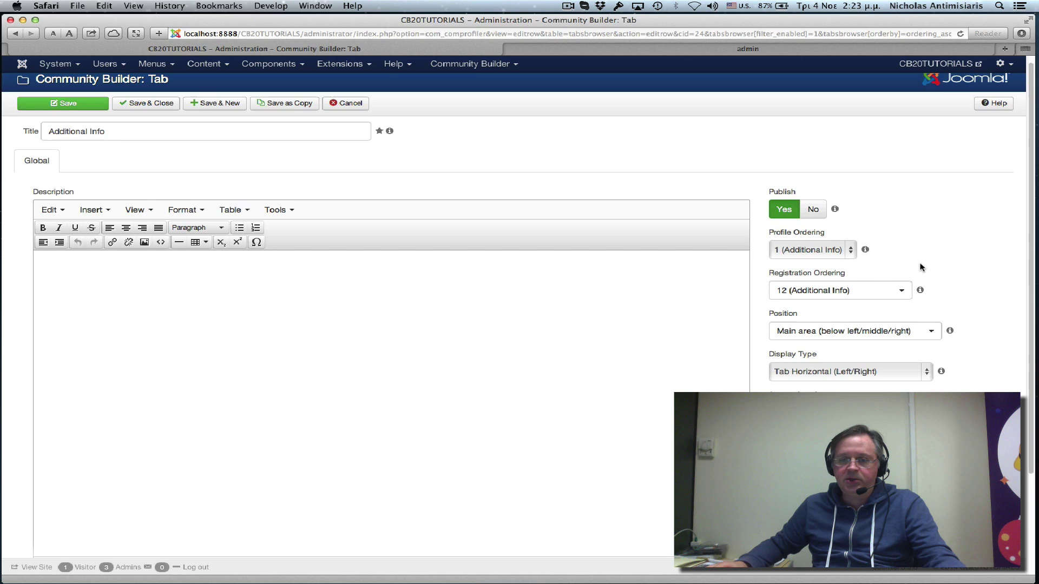
click(933, 332)
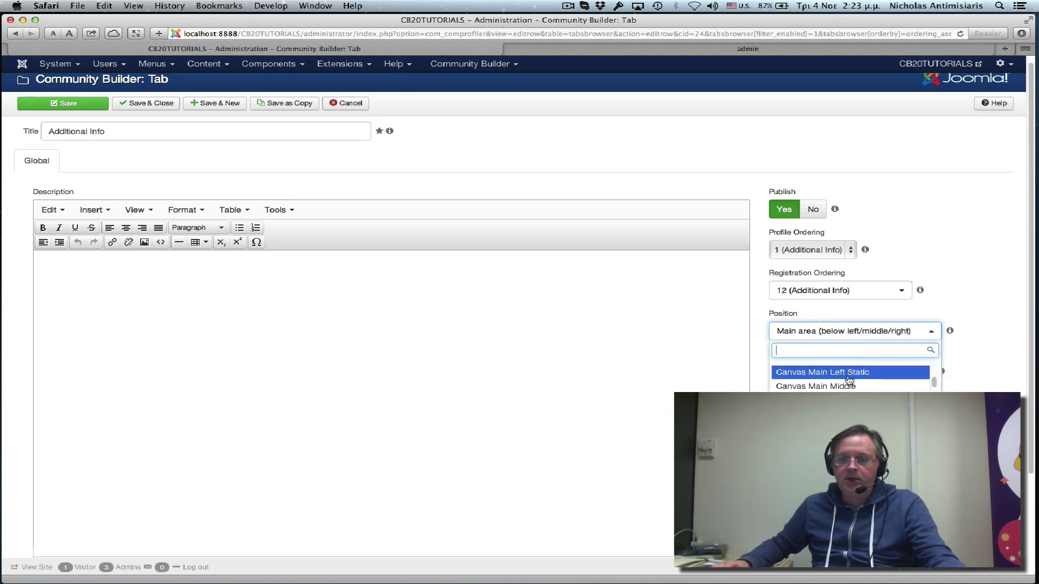
click(842, 386)
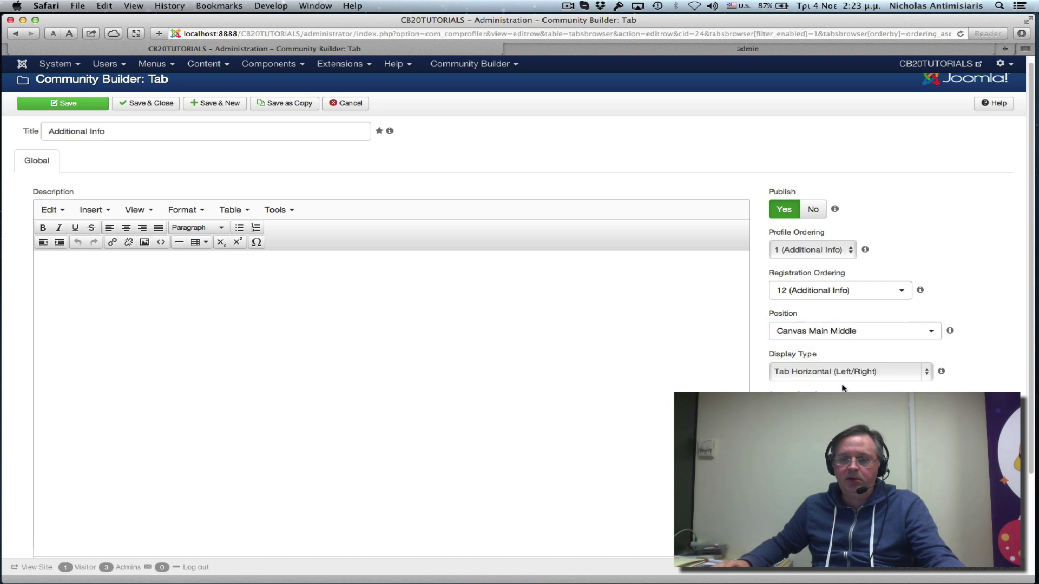
click(927, 376)
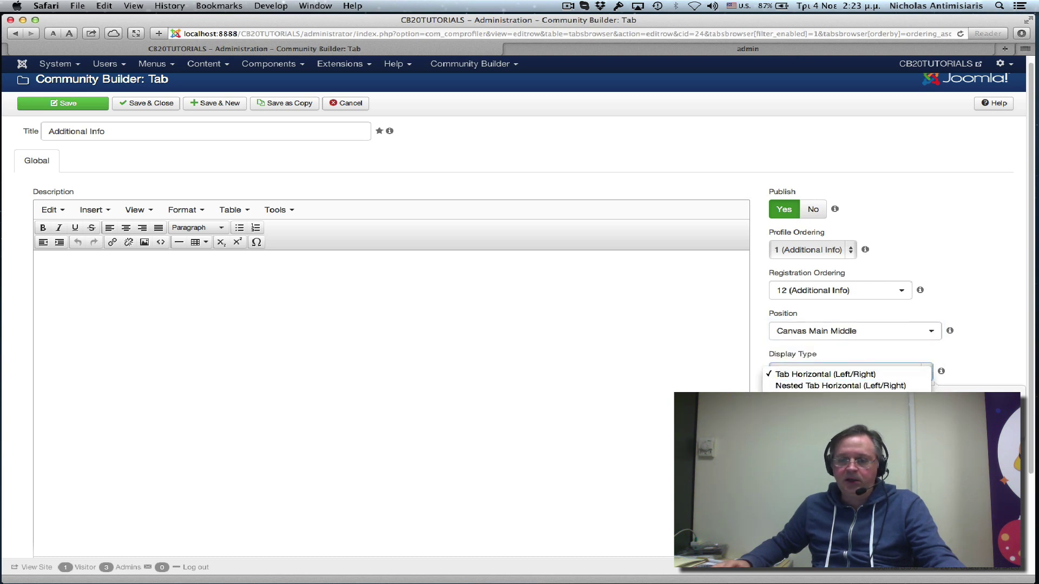
click(822, 420)
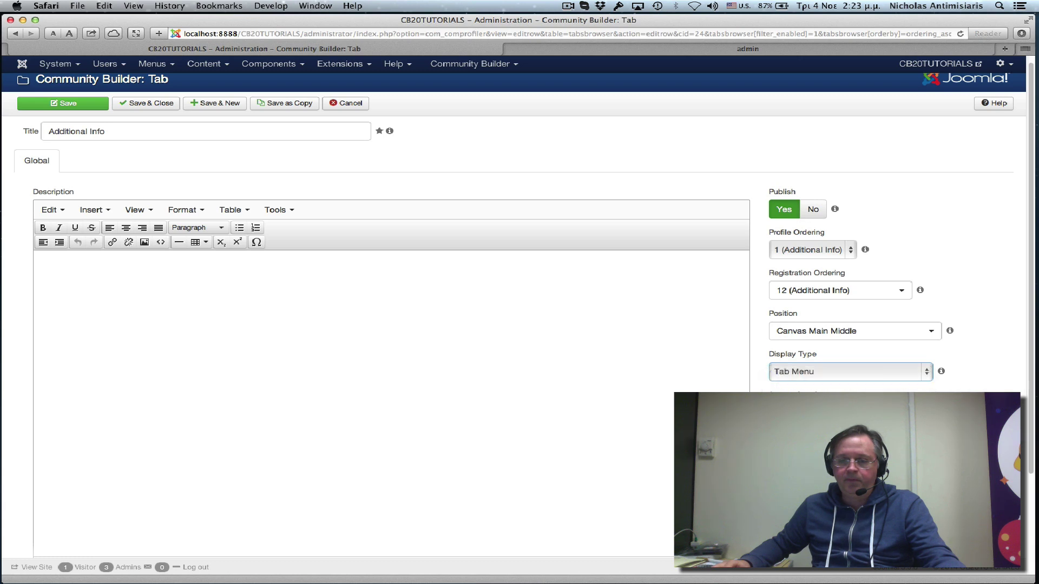
click(58, 102)
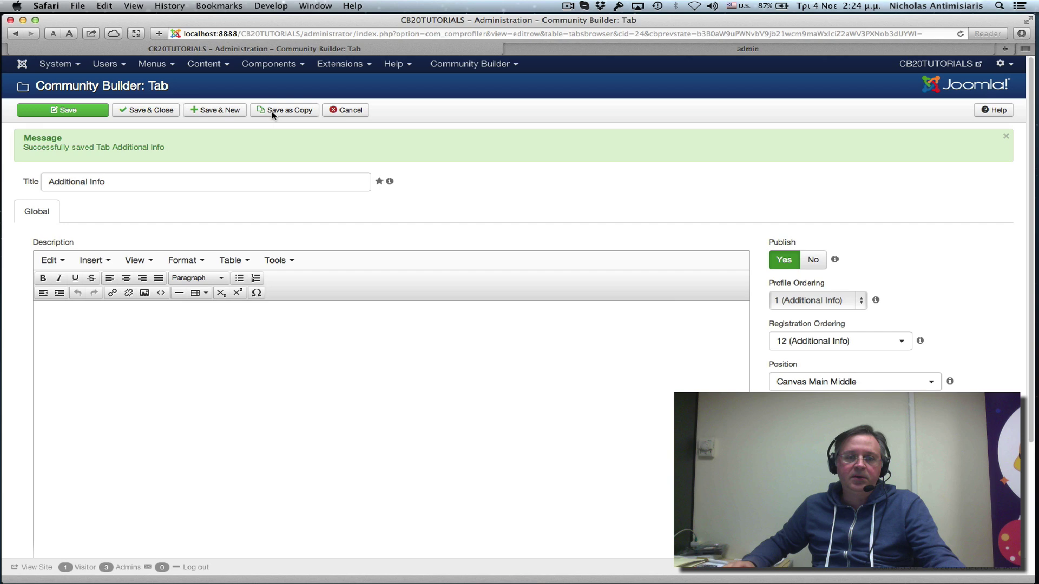
- Return to the tab list and switch to the front-end profile
click(356, 112)
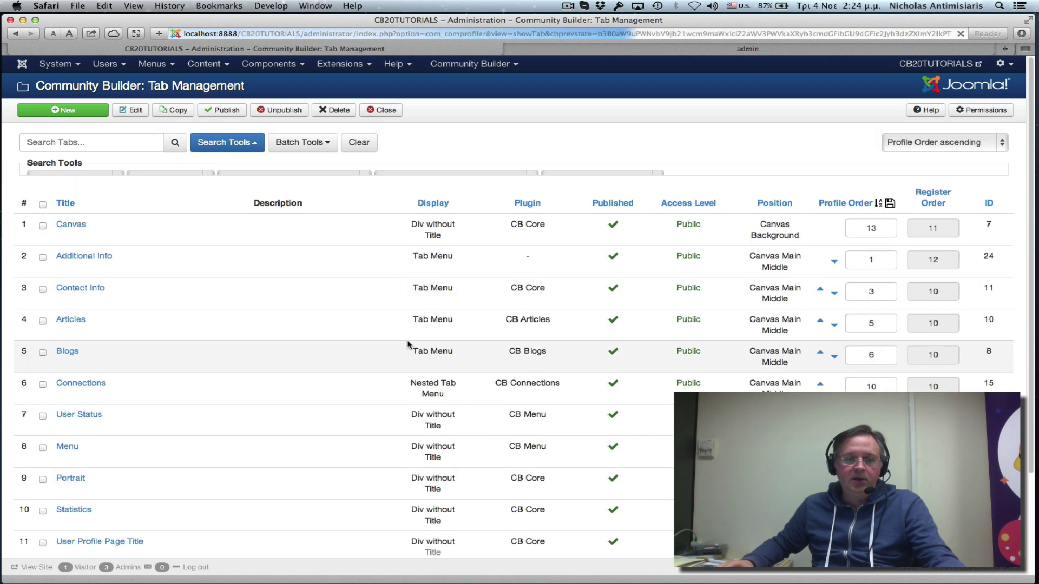
scroll(364, 382, down, 5)
scroll(325, 414, up, 3)
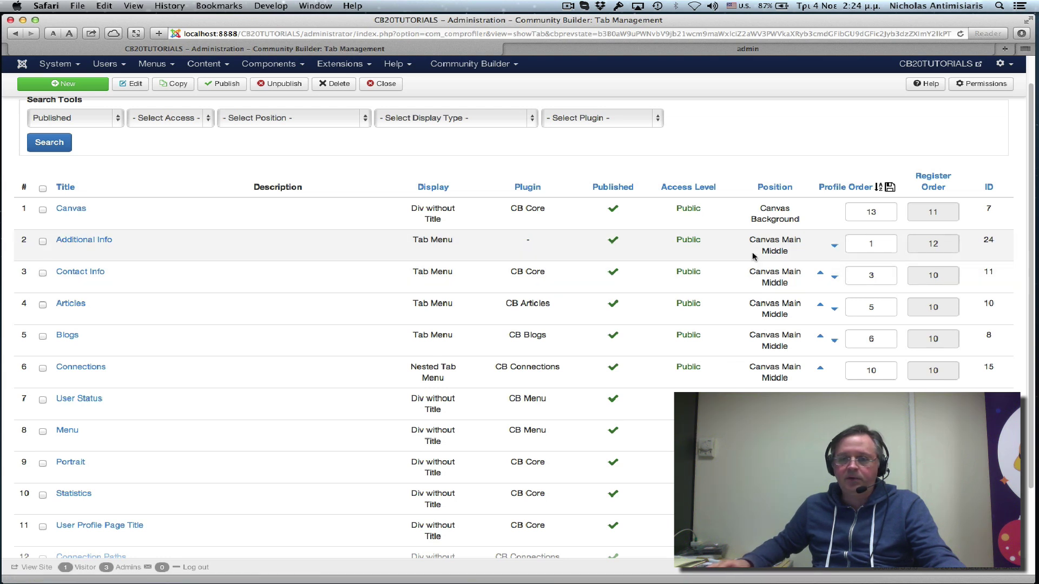
click(713, 50)
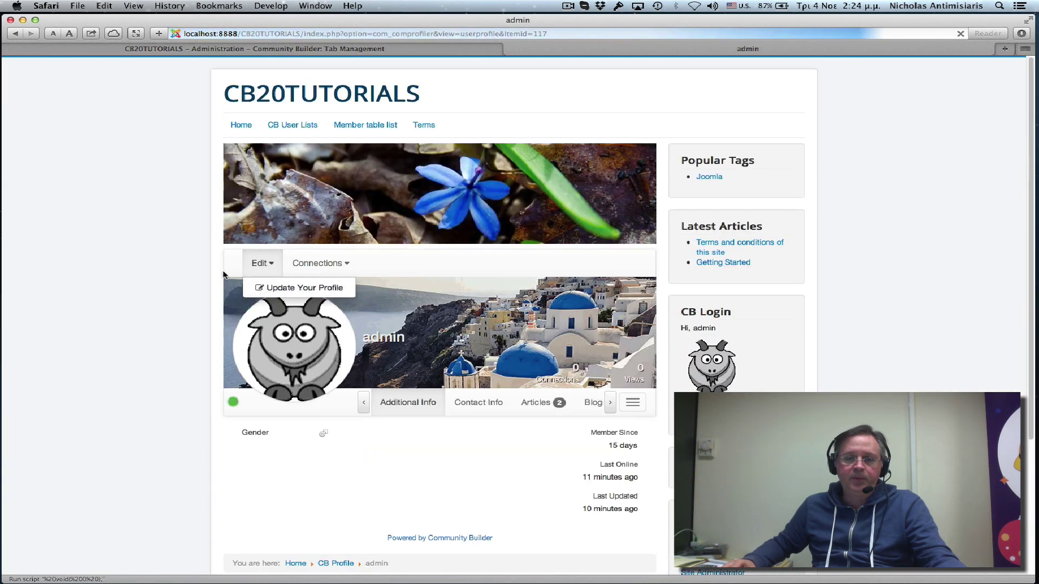
- Shift the profile tab strip back and forth between Blogs and Additional Info
scroll(209, 279, down, 2)
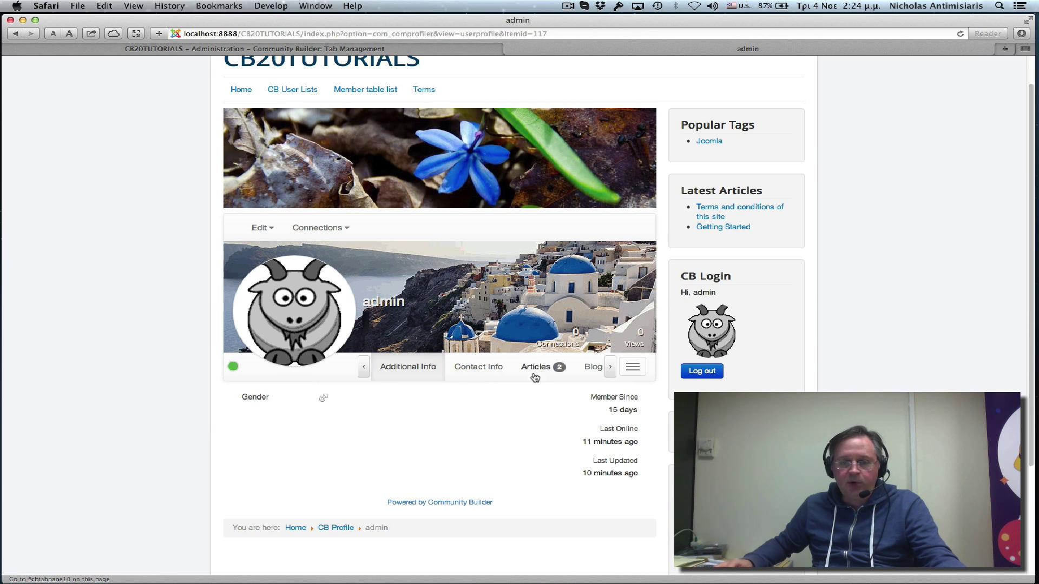
click(609, 367)
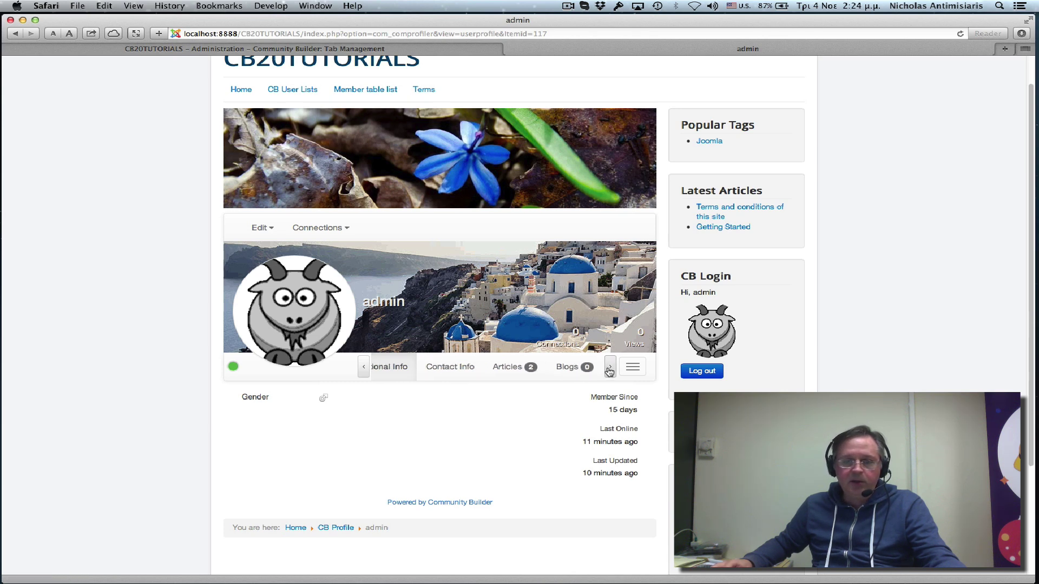
click(363, 367)
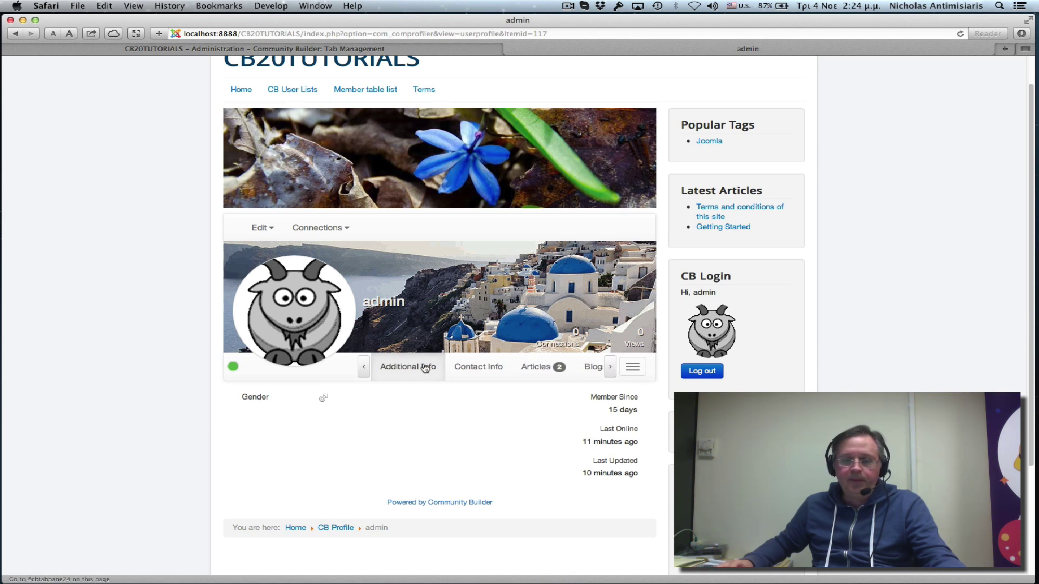
click(609, 368)
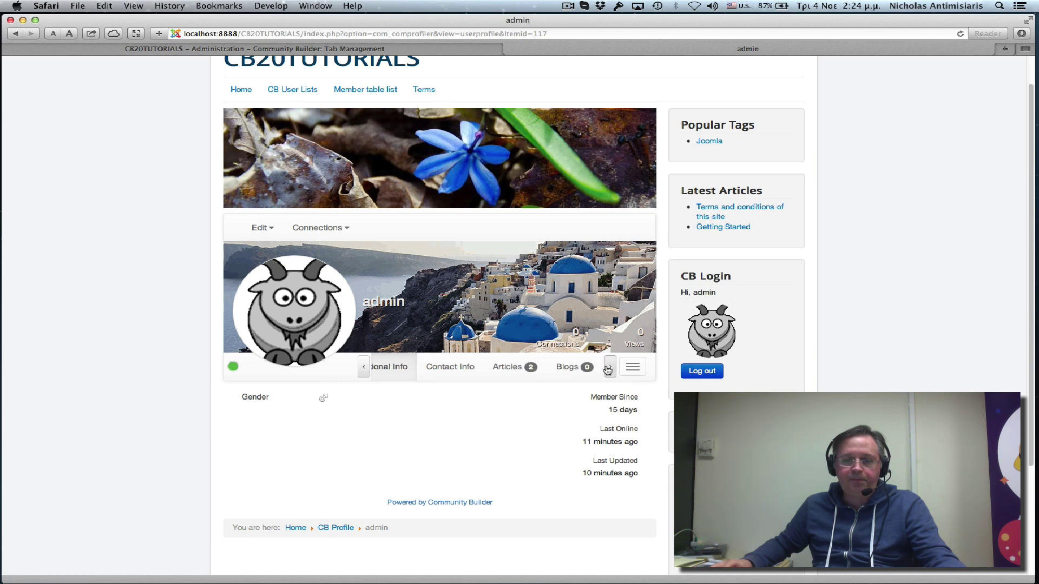
click(364, 368)
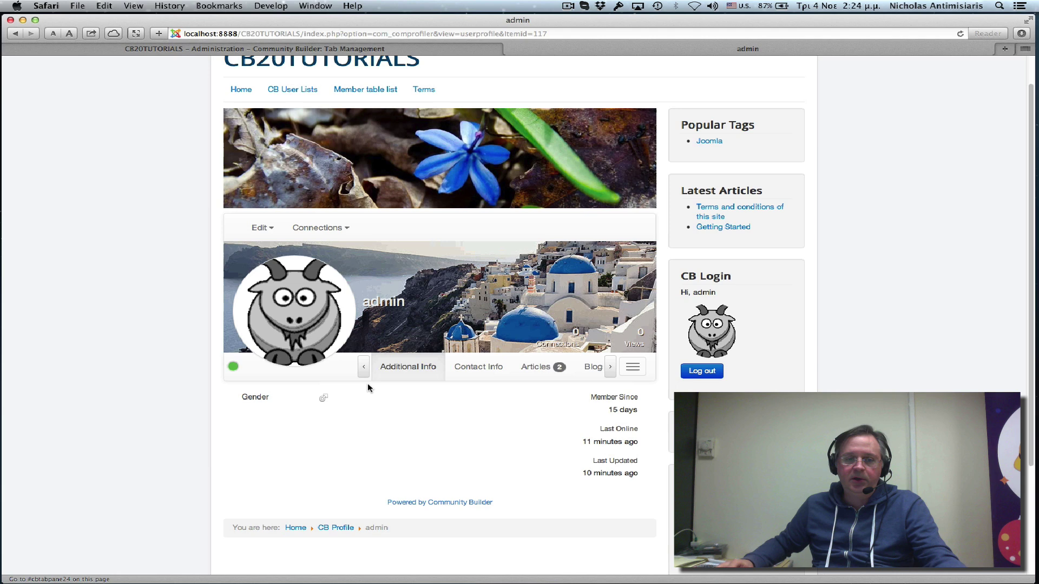
- Preview the Contact Info, Articles and Additional Info tabs and the extra-tabs list, then return to admin
click(476, 368)
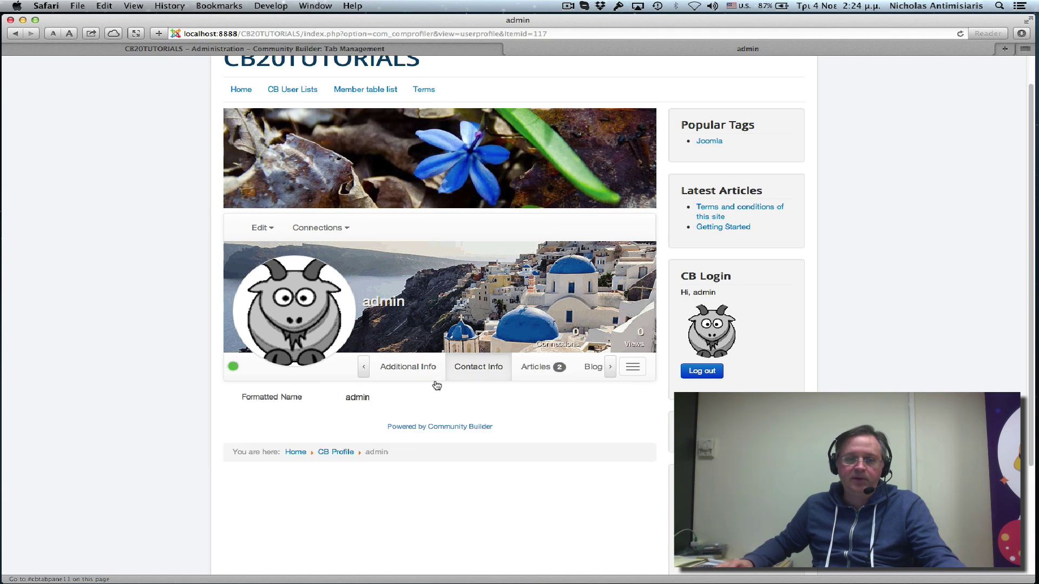
click(533, 371)
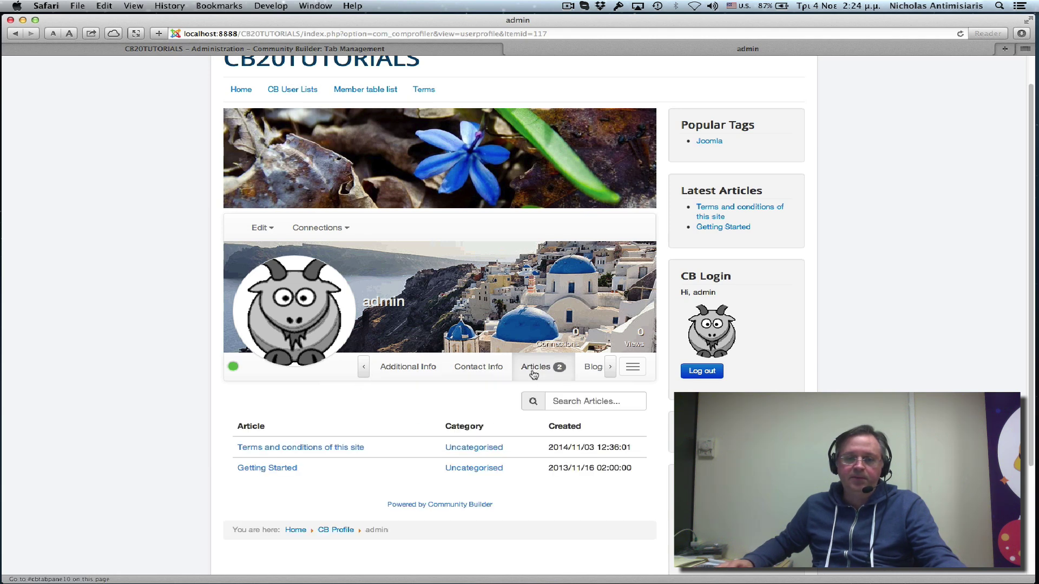
click(397, 375)
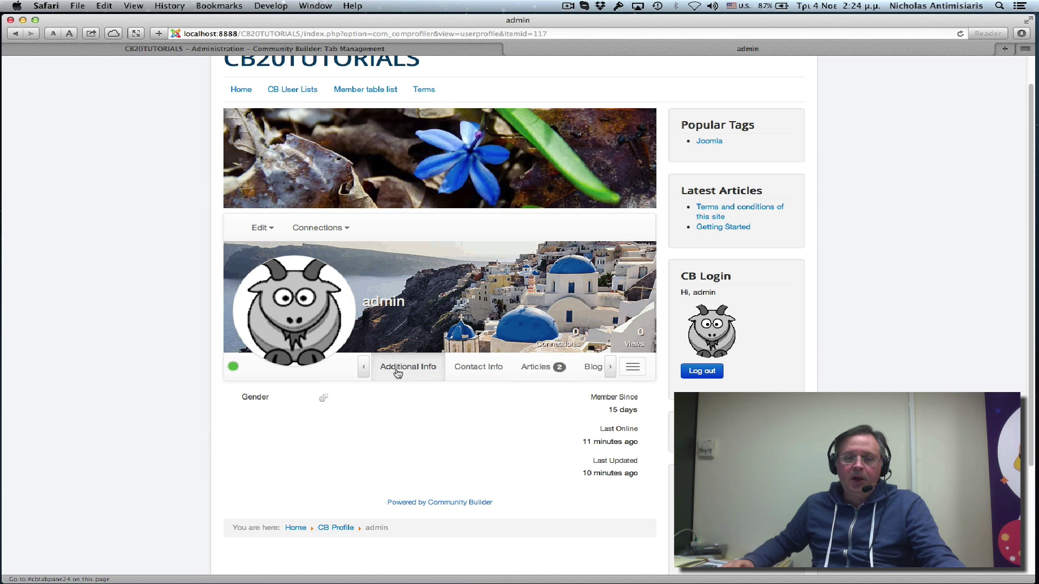
click(633, 368)
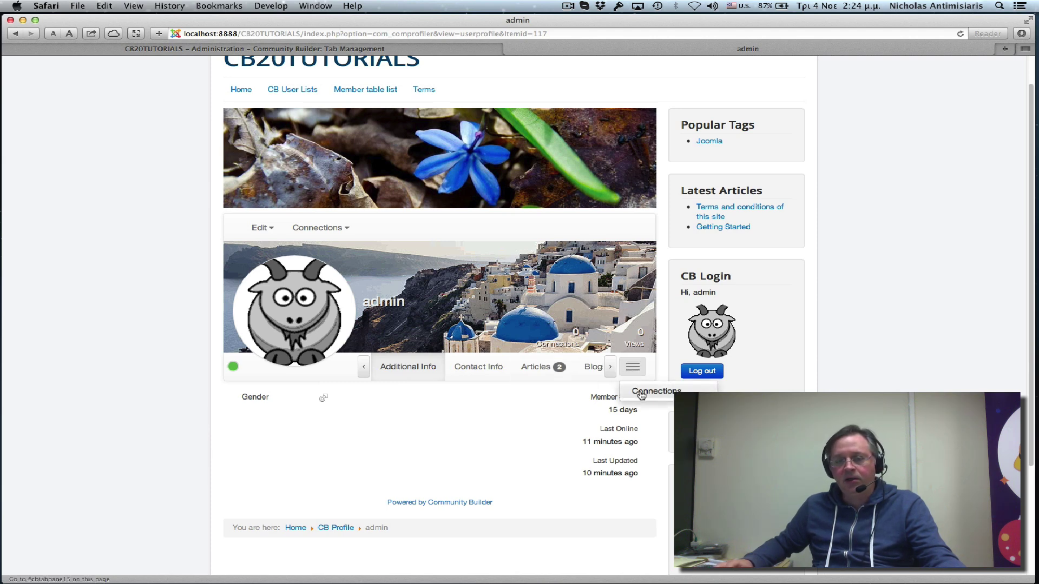
click(633, 373)
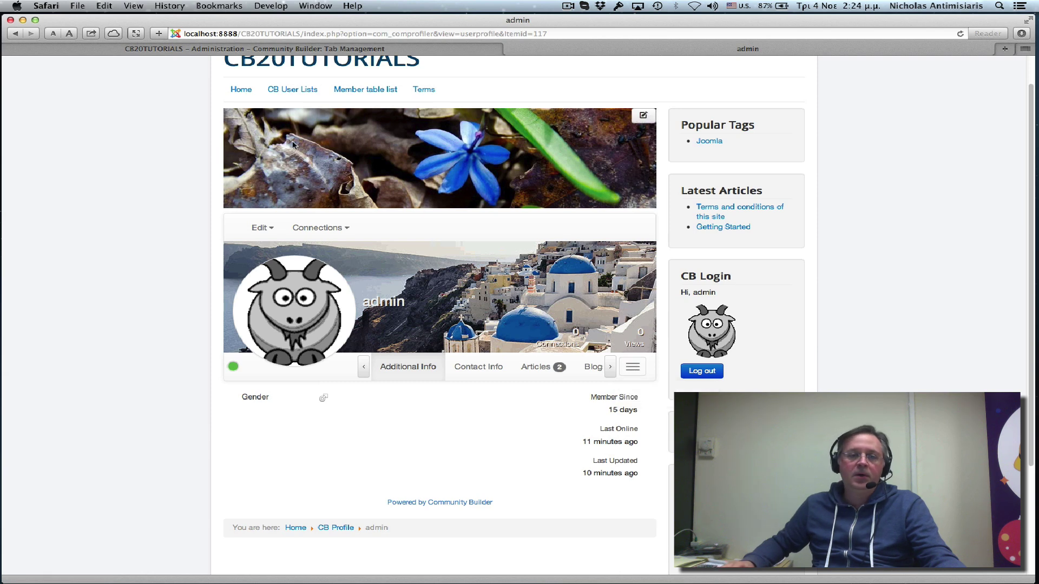
click(206, 48)
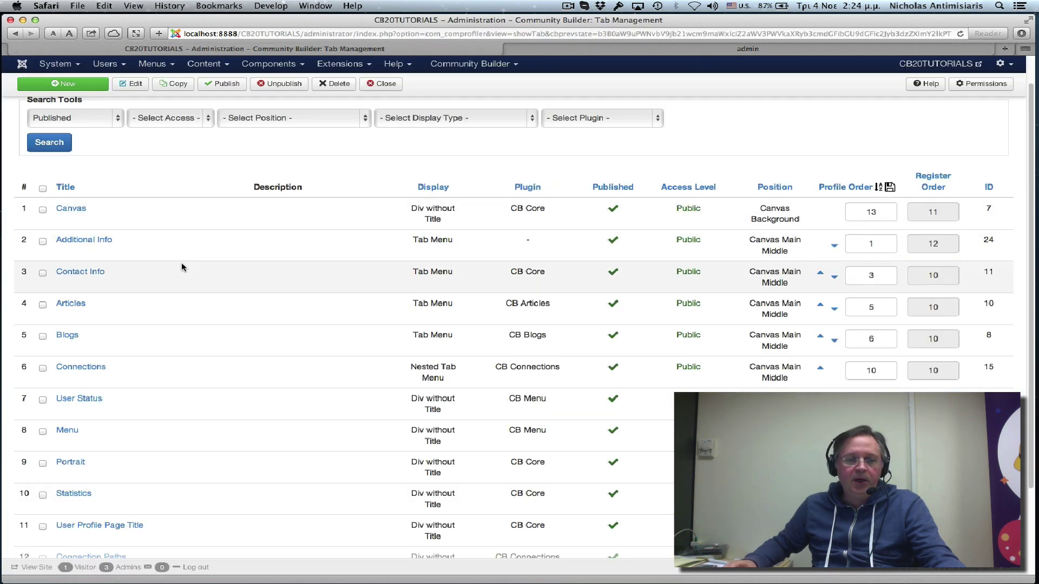
- Change the Additional Info tab's display type to Nested Tab Menu and save
scroll(141, 303, down, 1)
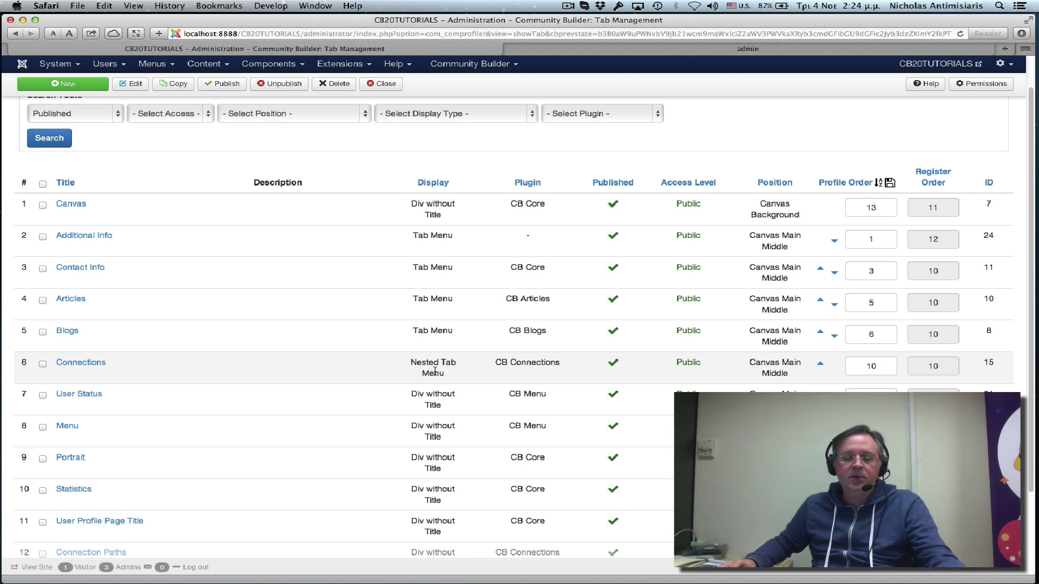
click(96, 239)
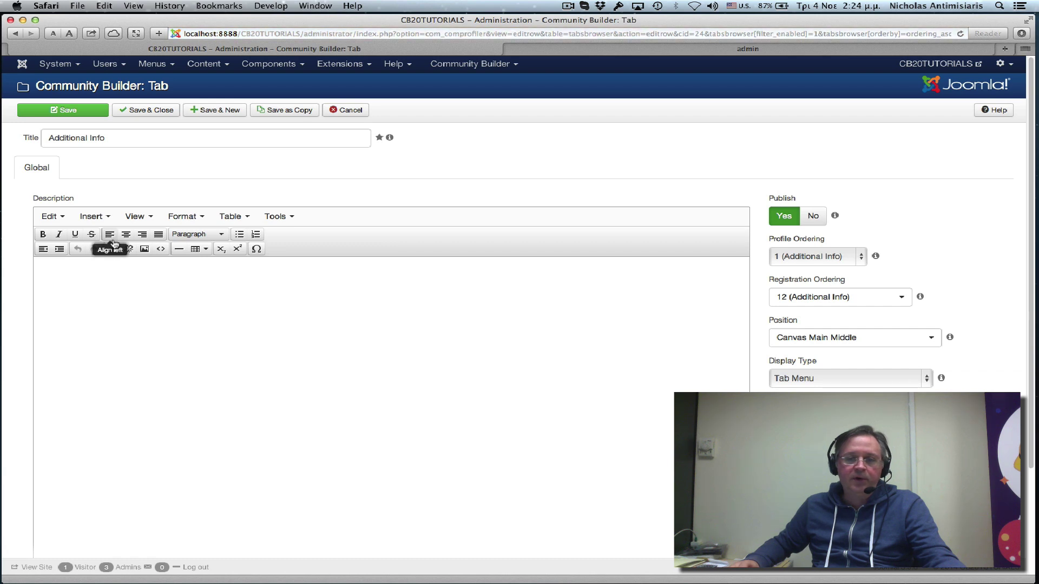
click(877, 380)
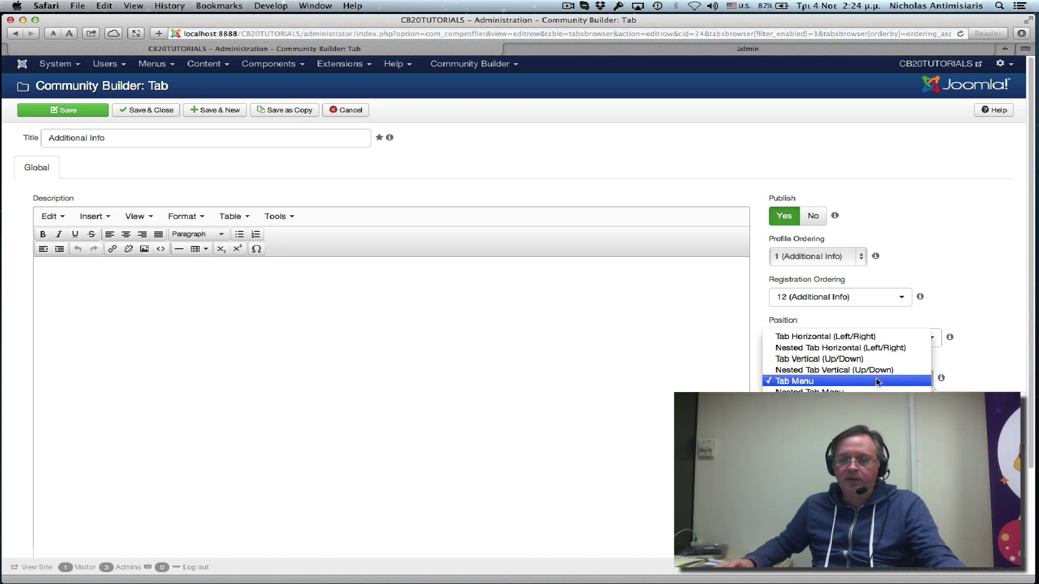
click(873, 390)
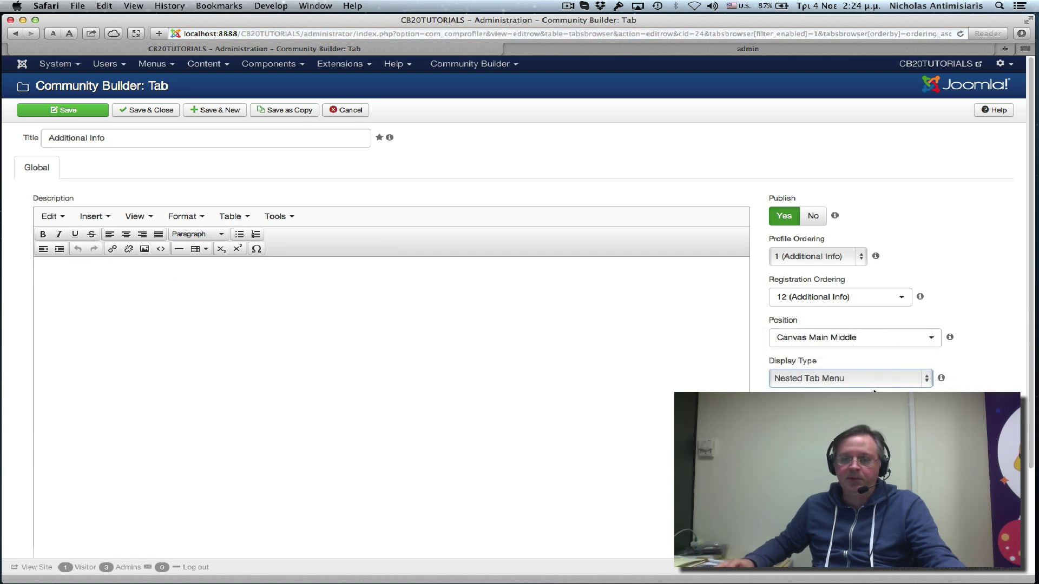
click(85, 111)
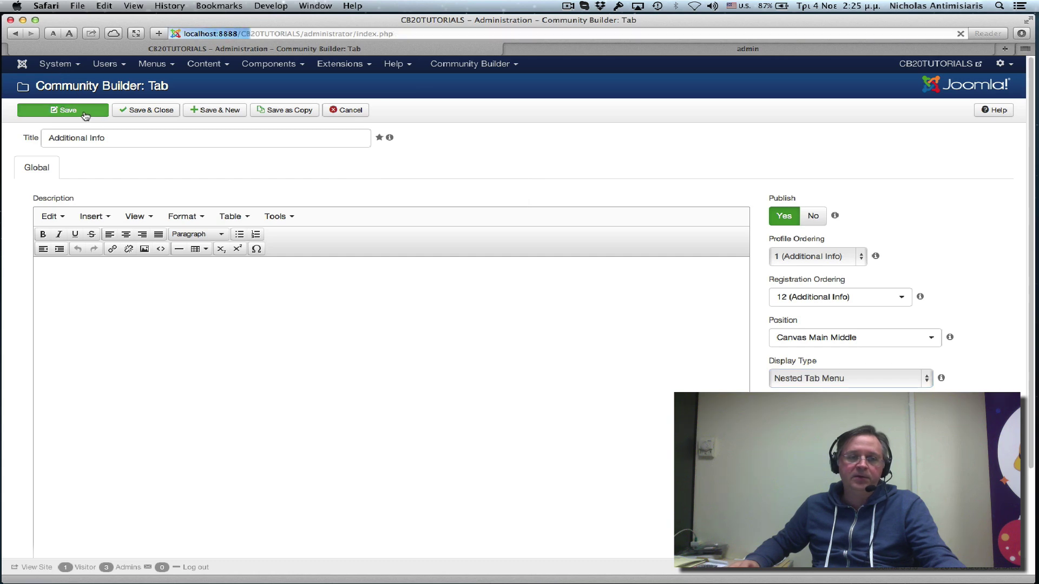
- Reload the front-end profile, then view the Additional Info tab's Gender field and the empty Connections tab from the nested tab menu
click(634, 51)
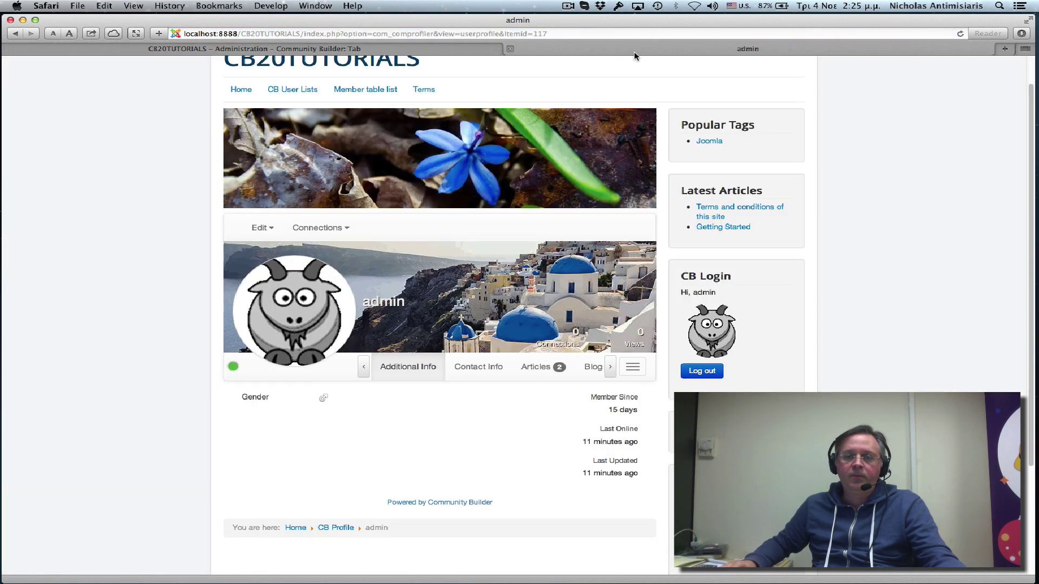
click(960, 34)
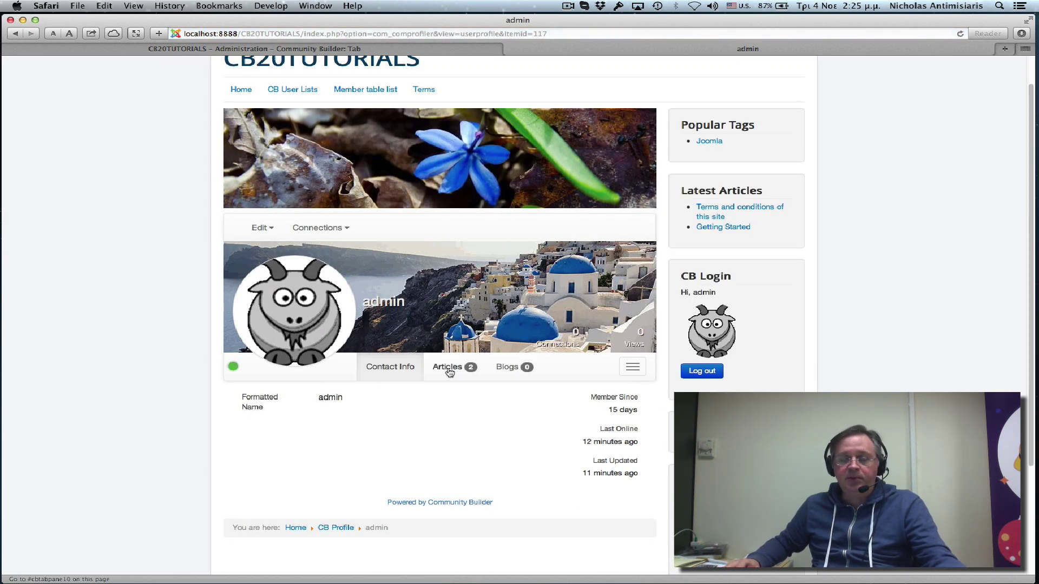
click(627, 371)
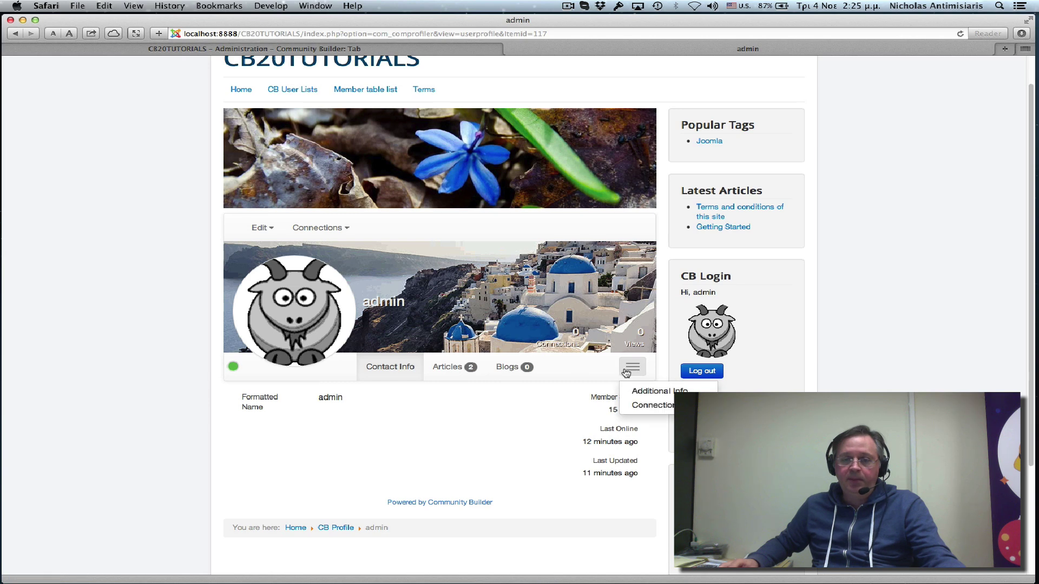
click(647, 391)
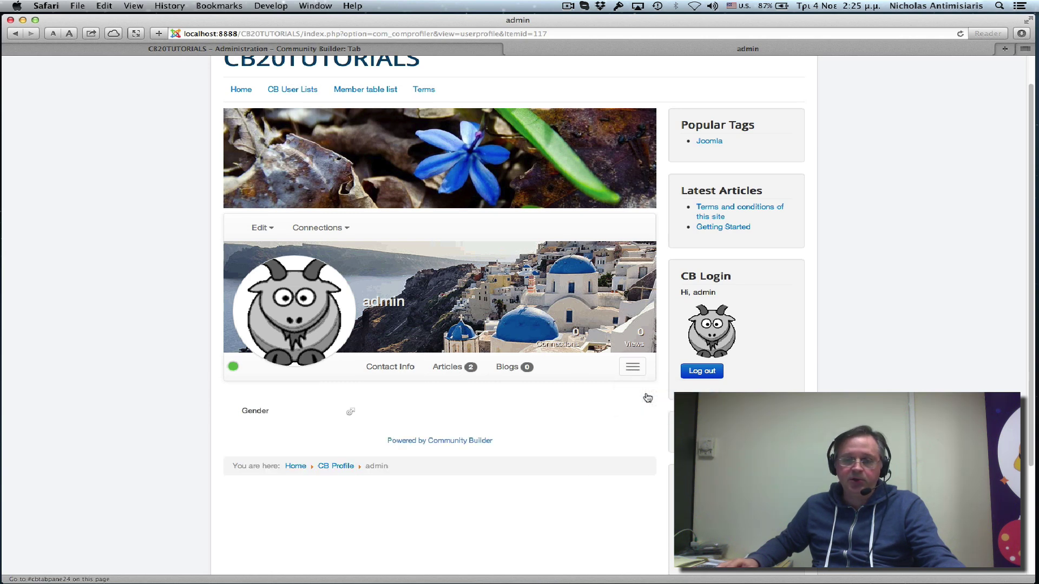
click(622, 371)
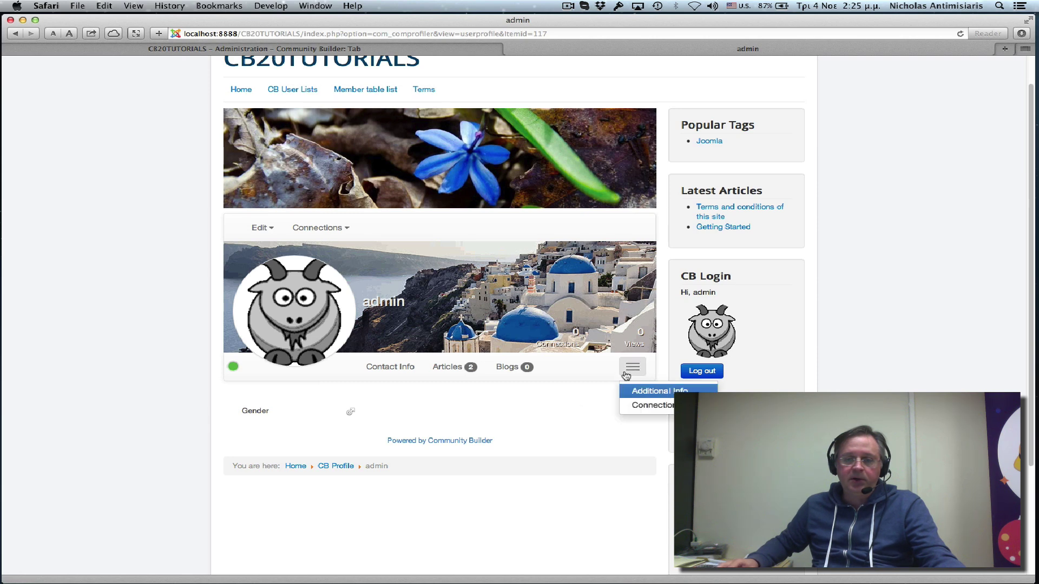
click(642, 406)
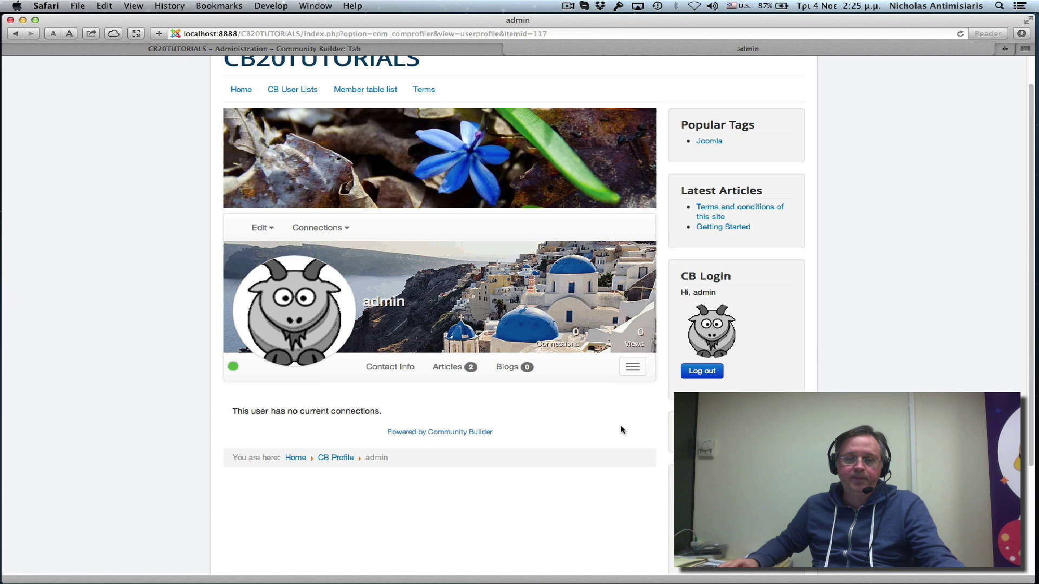